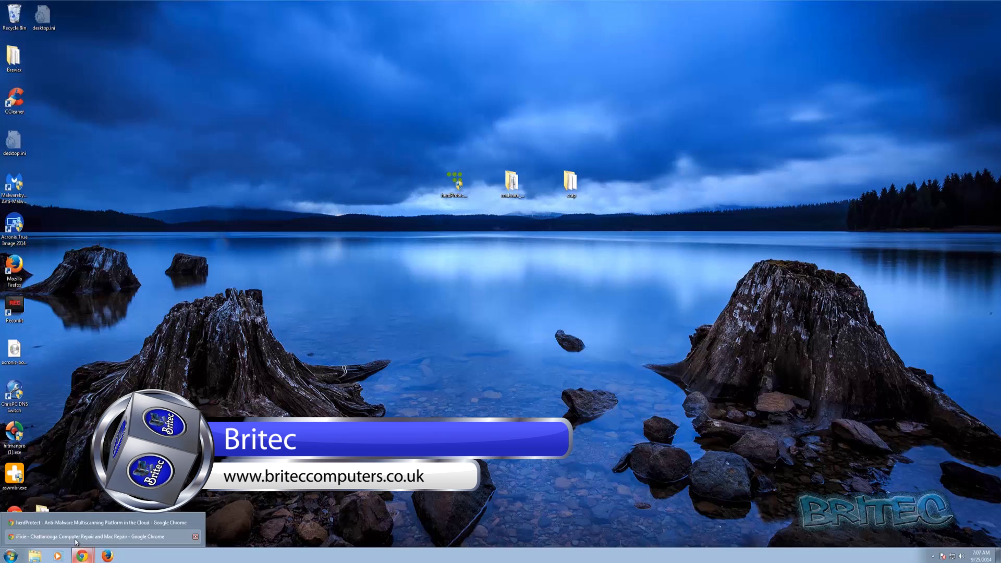
Look over the iFixie home page and the herdProtect website's explanation of its anti-malware scanner in Chrome, minimizing each window
click(82, 556)
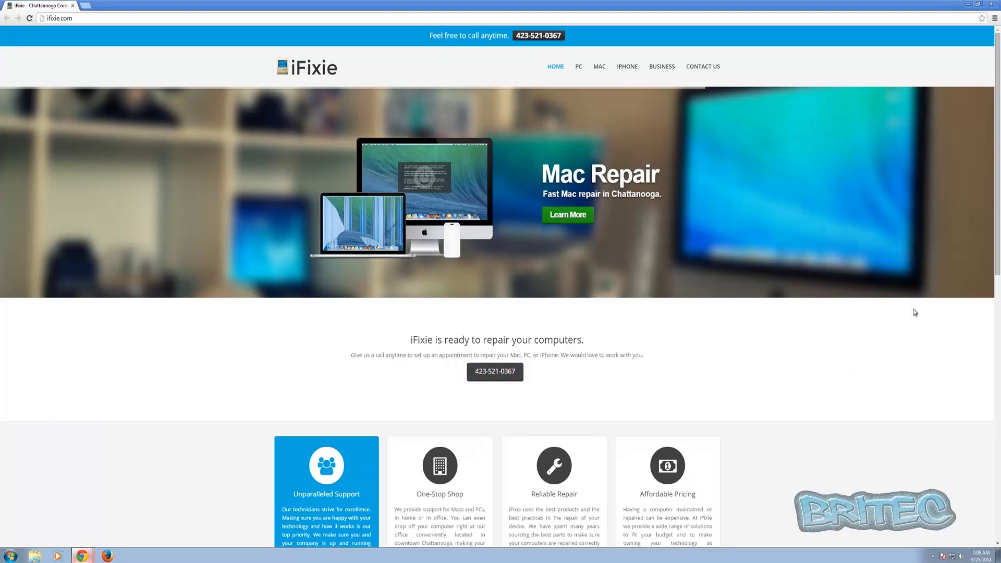
click(968, 6)
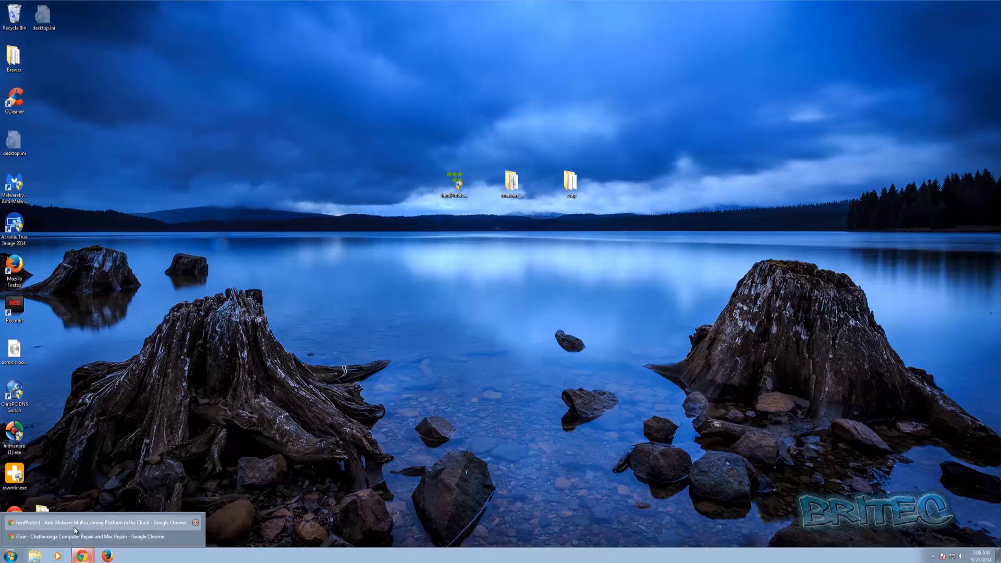
click(76, 531)
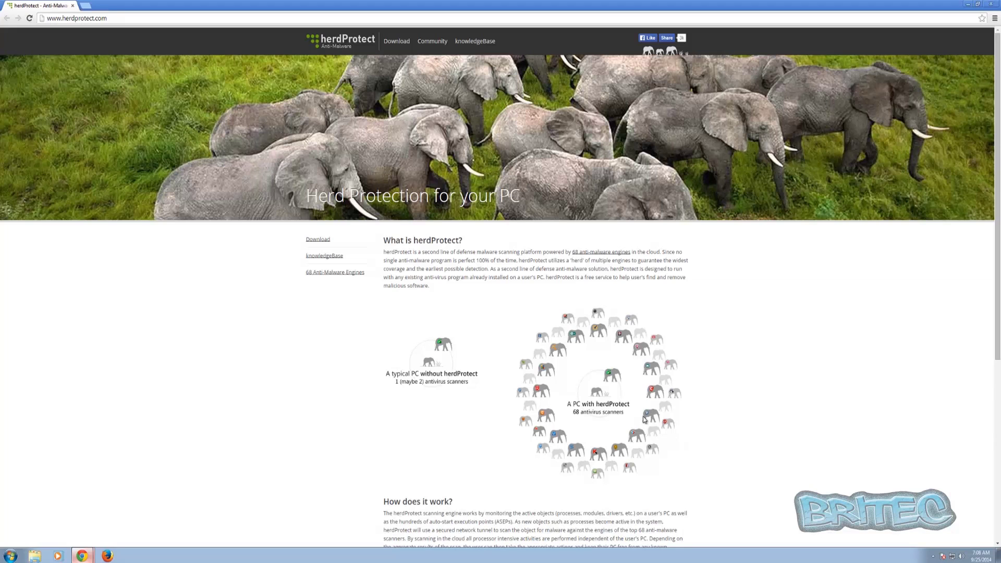
scroll(628, 435, down, 3)
scroll(521, 476, down, 3)
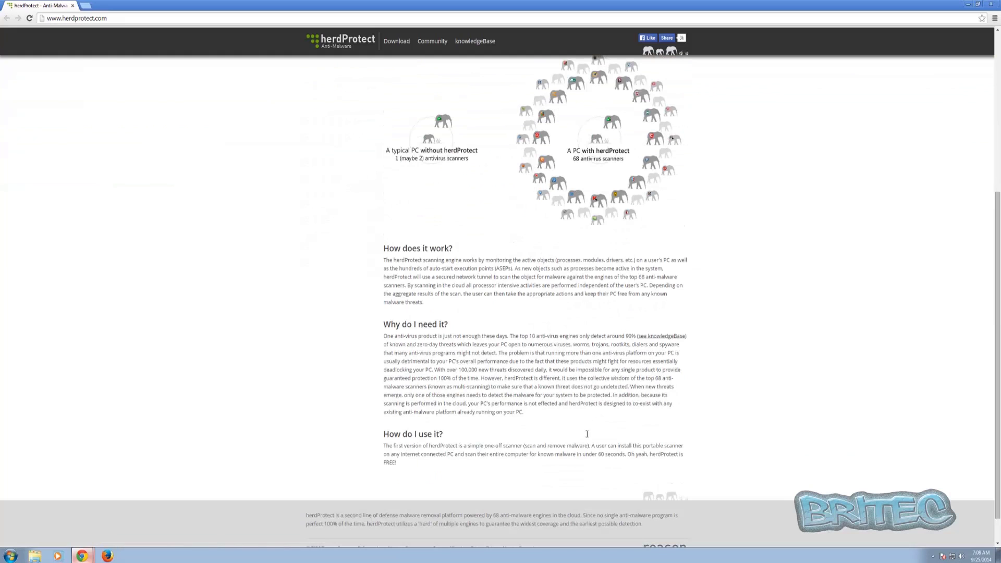
scroll(480, 420, up, 6)
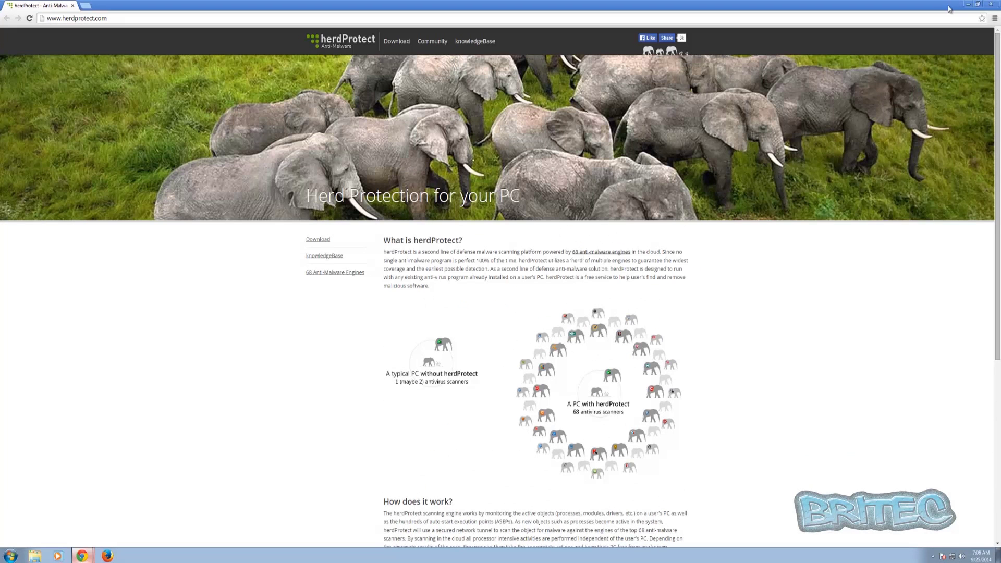
click(968, 4)
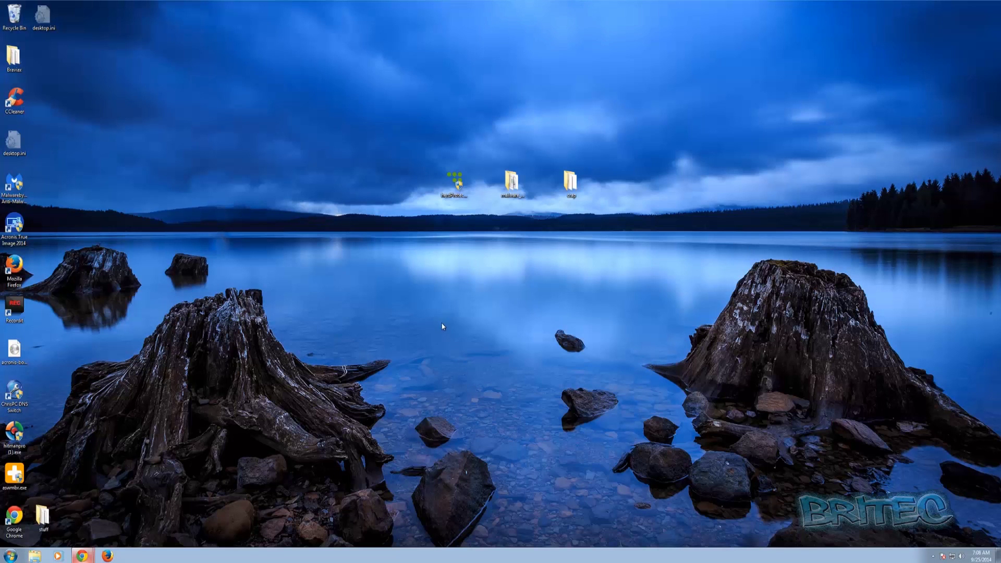
Examine the contents of the malware_samples and crap folders on the desktop, closing each folder after viewing it
double_click(511, 182)
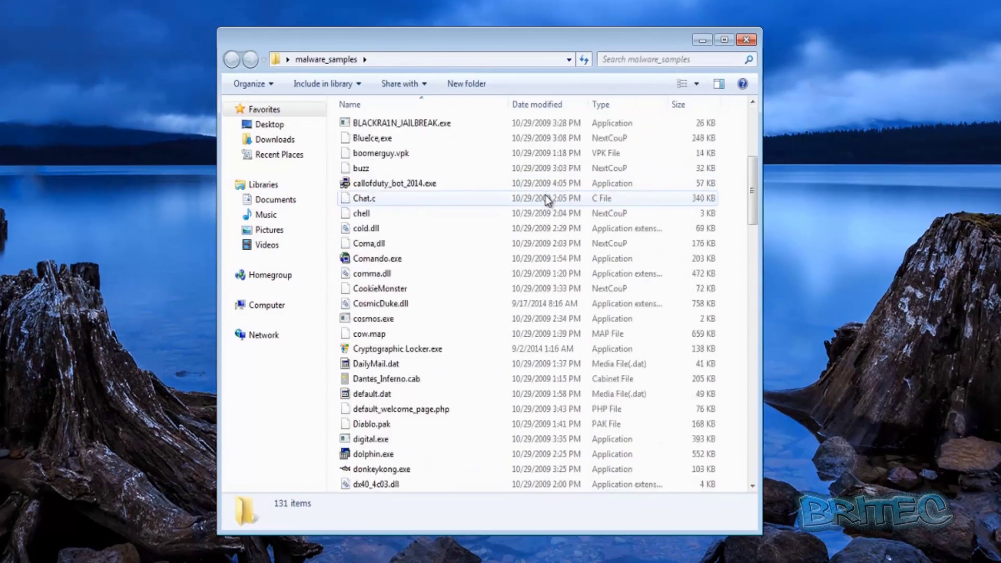
scroll(545, 198, down, 20)
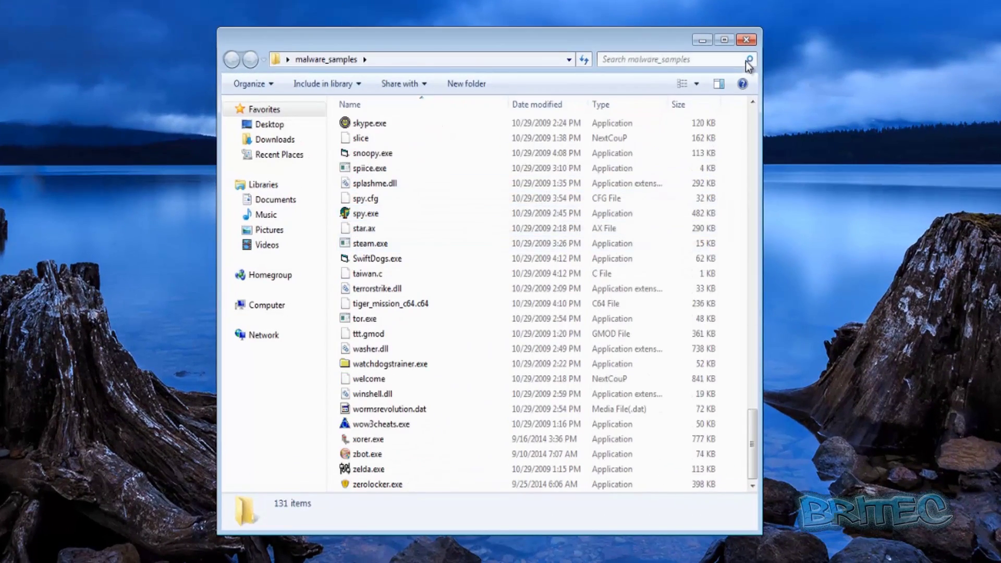
click(746, 42)
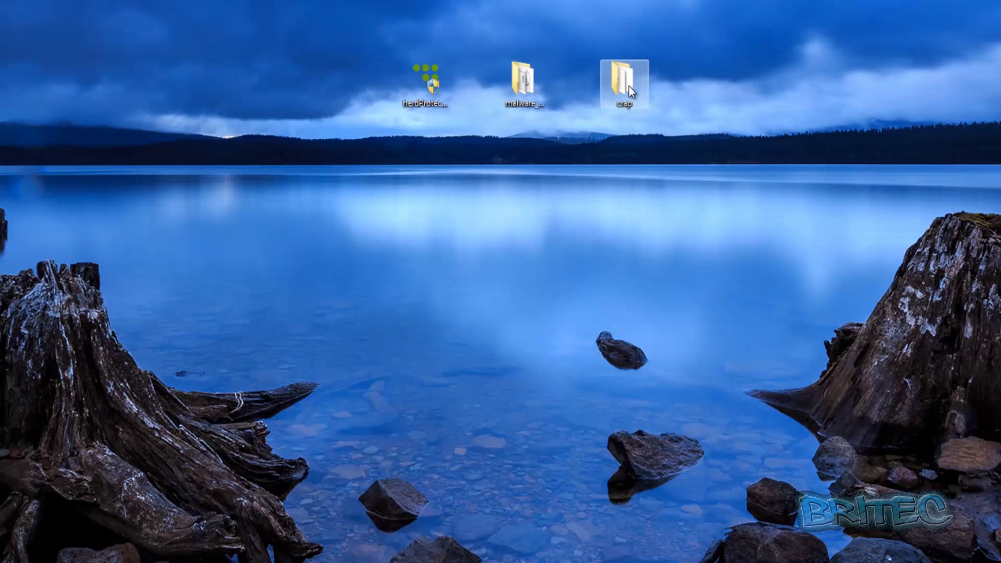
double_click(629, 86)
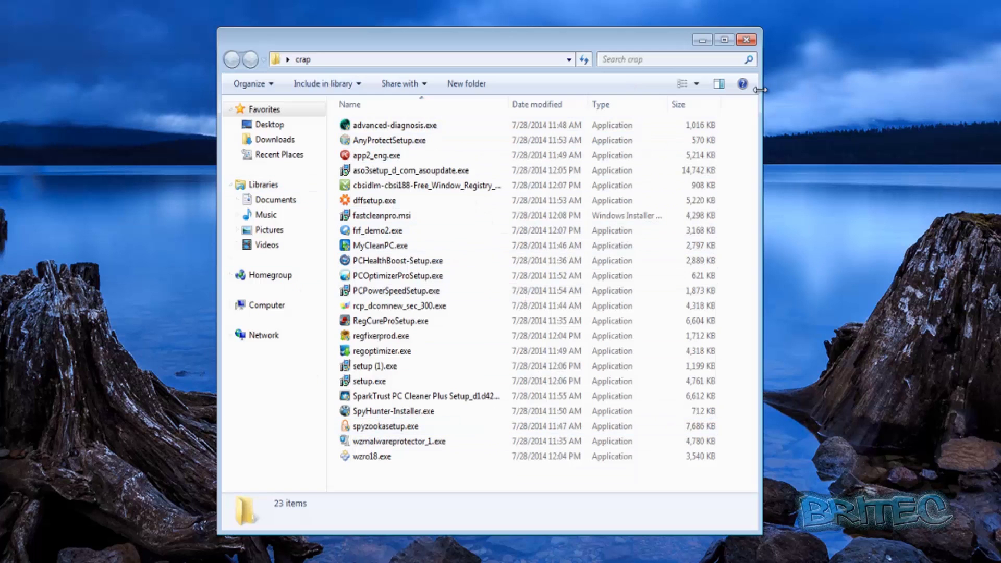
click(746, 40)
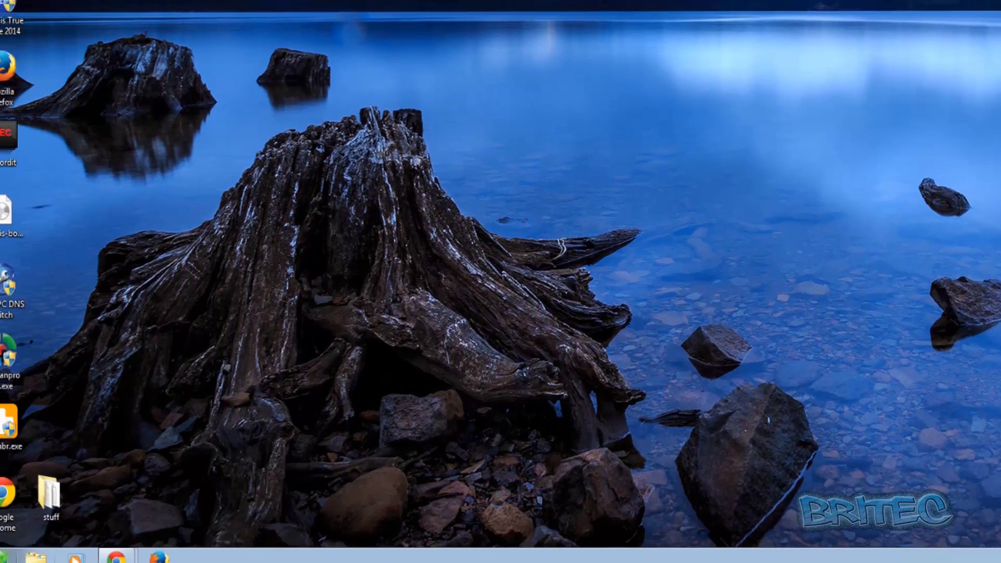
Examine the root of Local Disk (C:) and its ProgramData folder for malware files
click(1, 557)
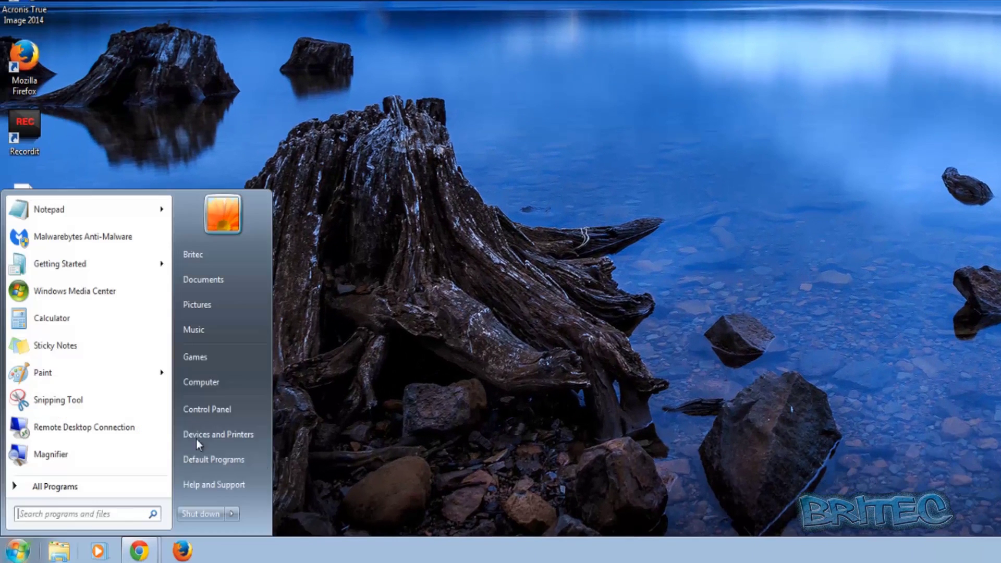
click(214, 391)
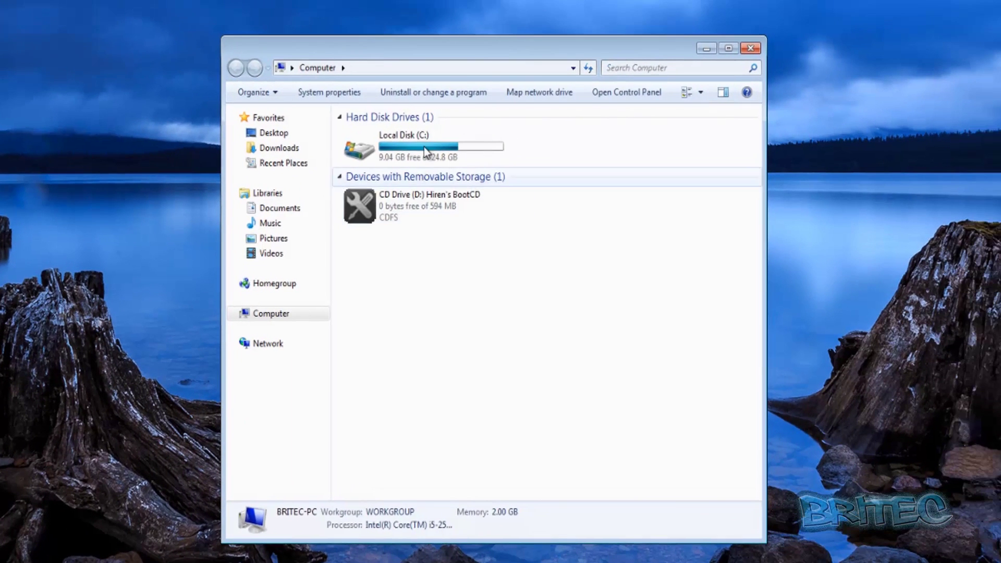
double_click(423, 147)
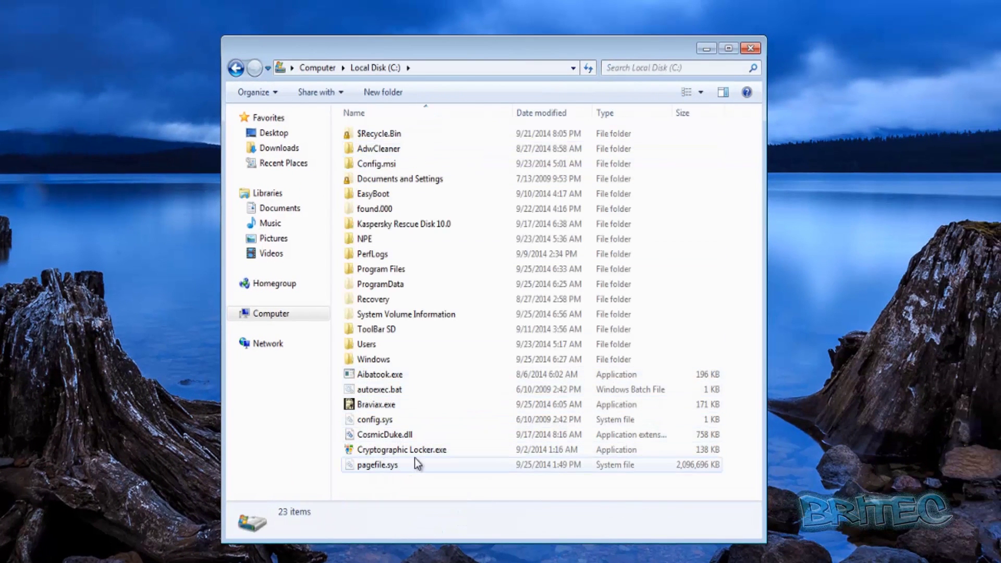
double_click(391, 283)
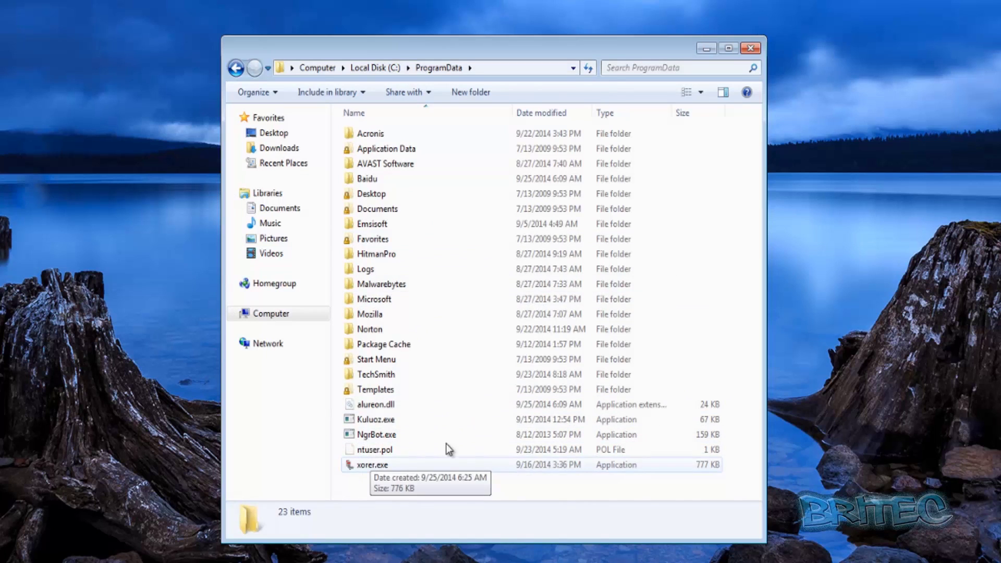
Go back to Local Disk (C:) and inspect the Roaming folder in the Britec profile's AppData
click(277, 315)
double_click(408, 151)
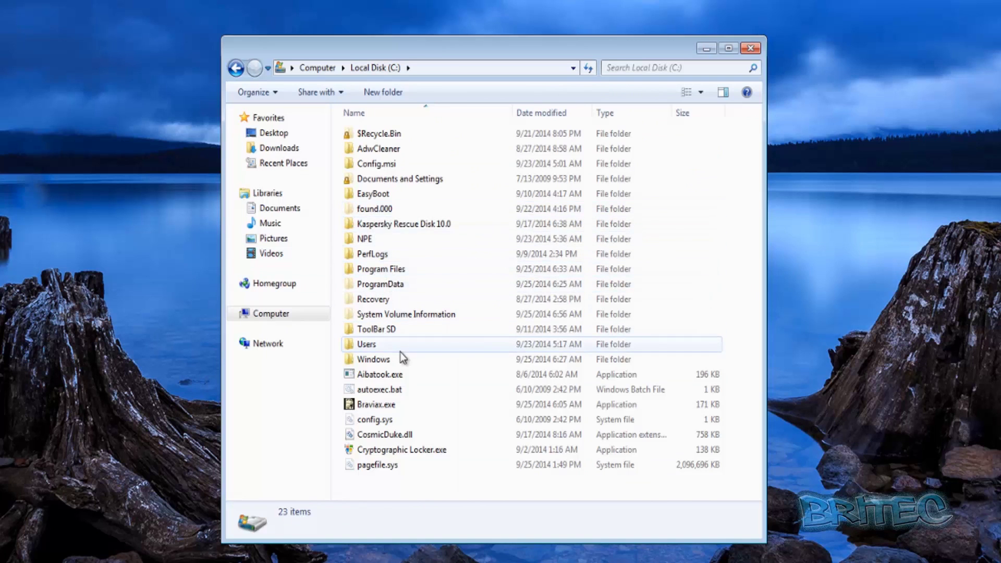
double_click(385, 348)
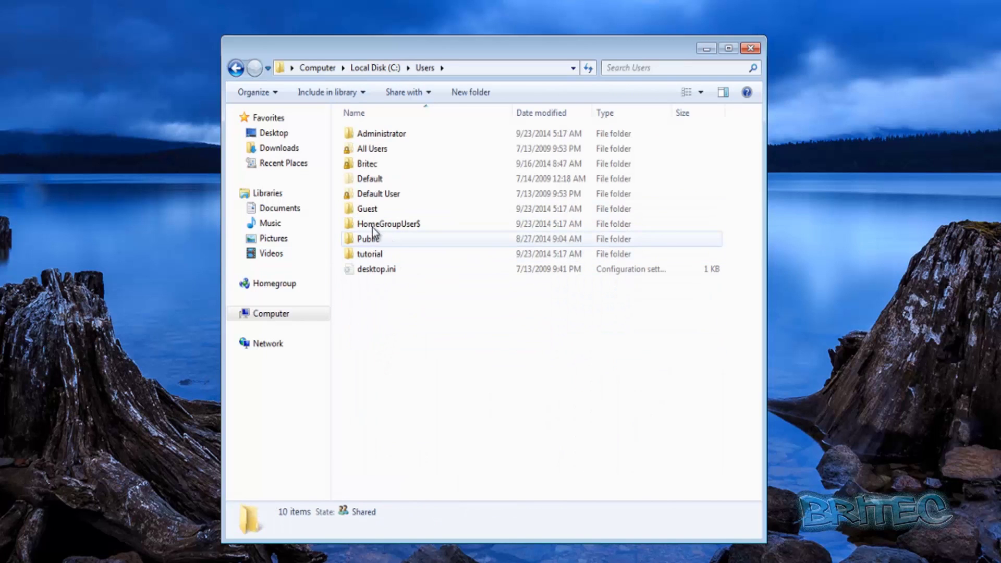
double_click(377, 163)
click(374, 135)
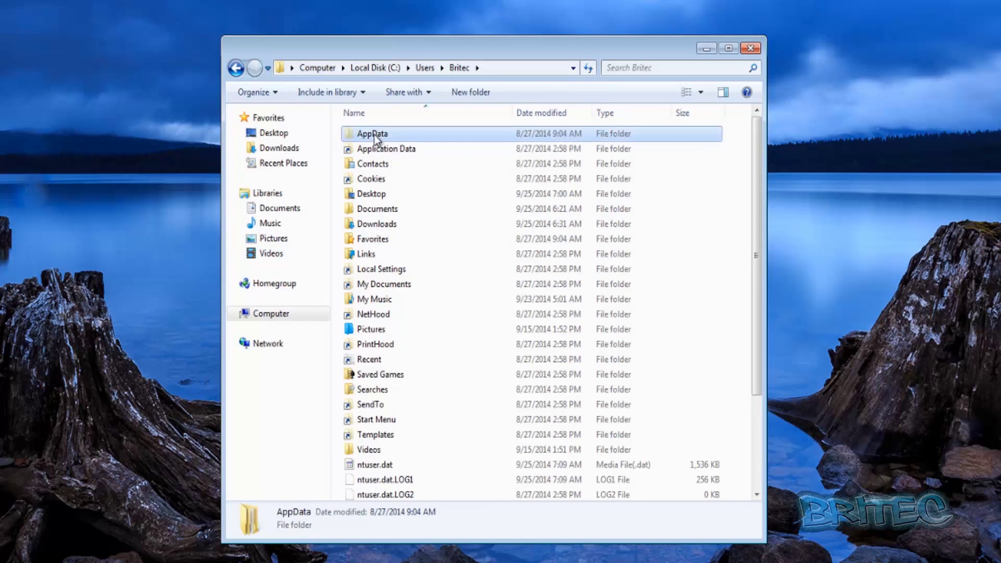
double_click(374, 135)
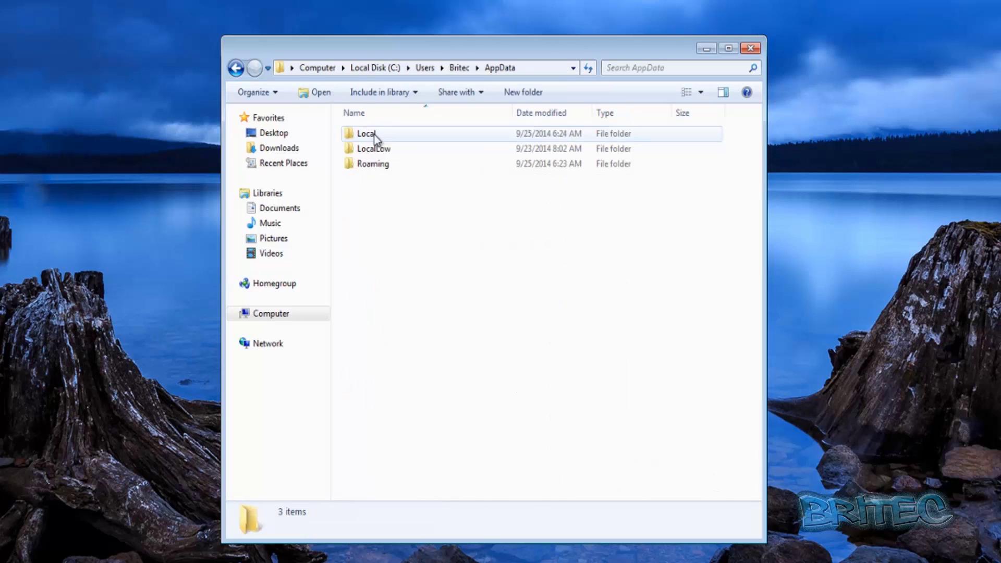
double_click(373, 165)
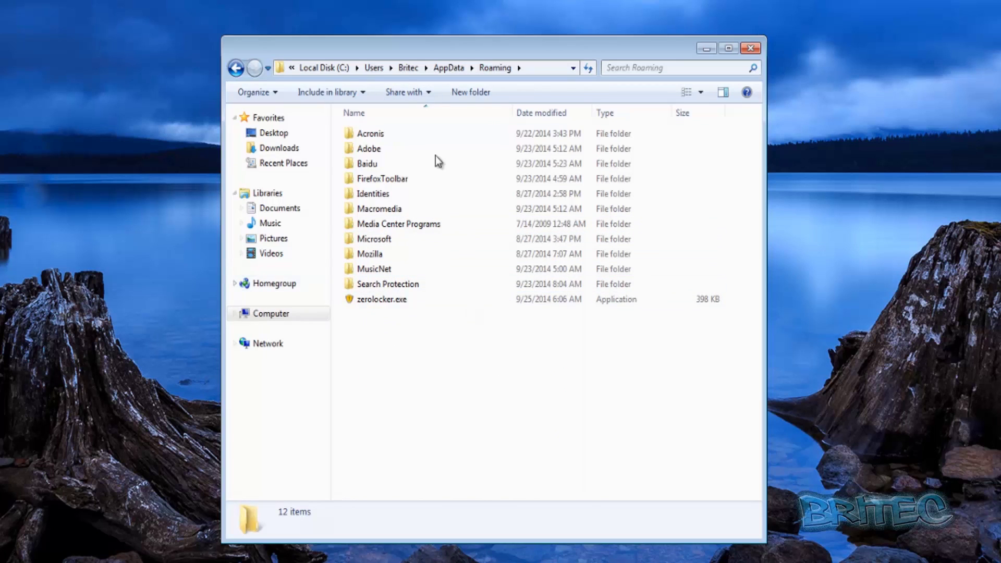
Inspect the AppData Local folder and its Temp subfolder, and close the Explorer window
click(235, 69)
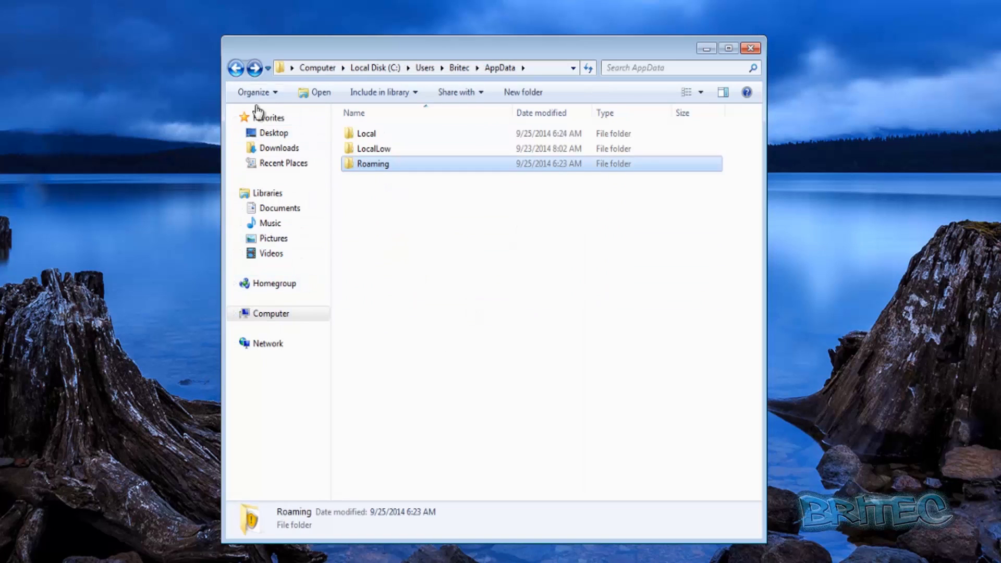
double_click(360, 136)
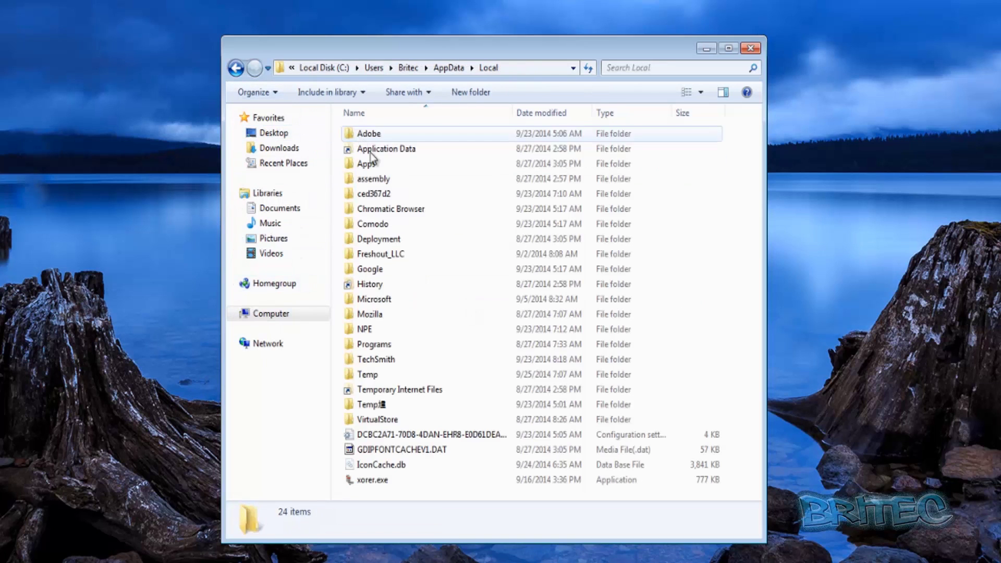
click(377, 373)
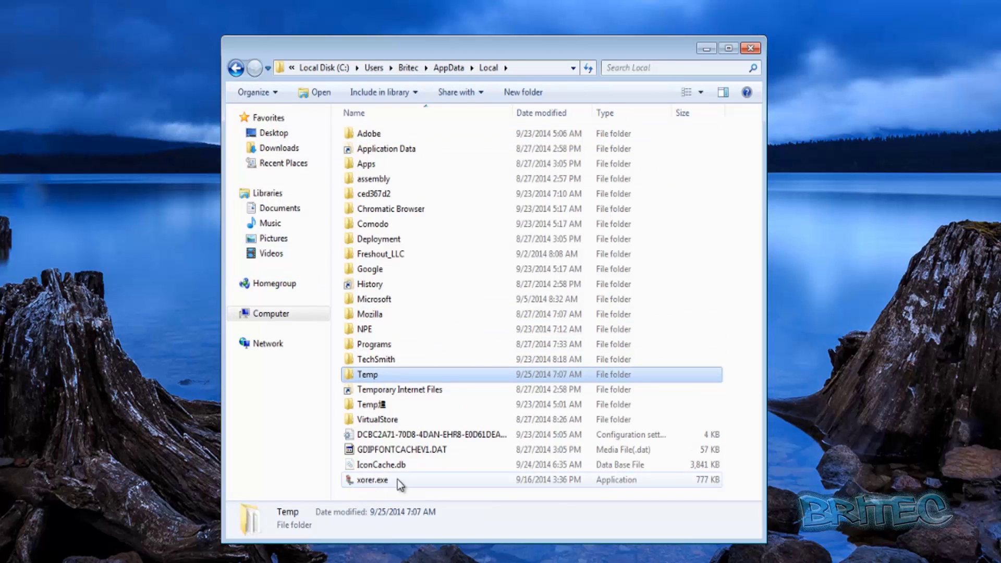
double_click(384, 376)
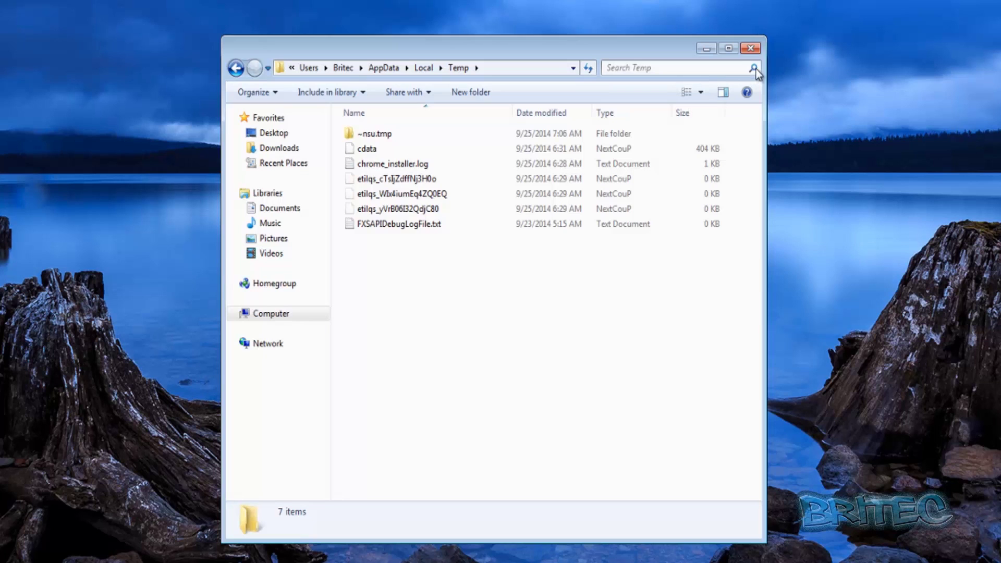
click(751, 48)
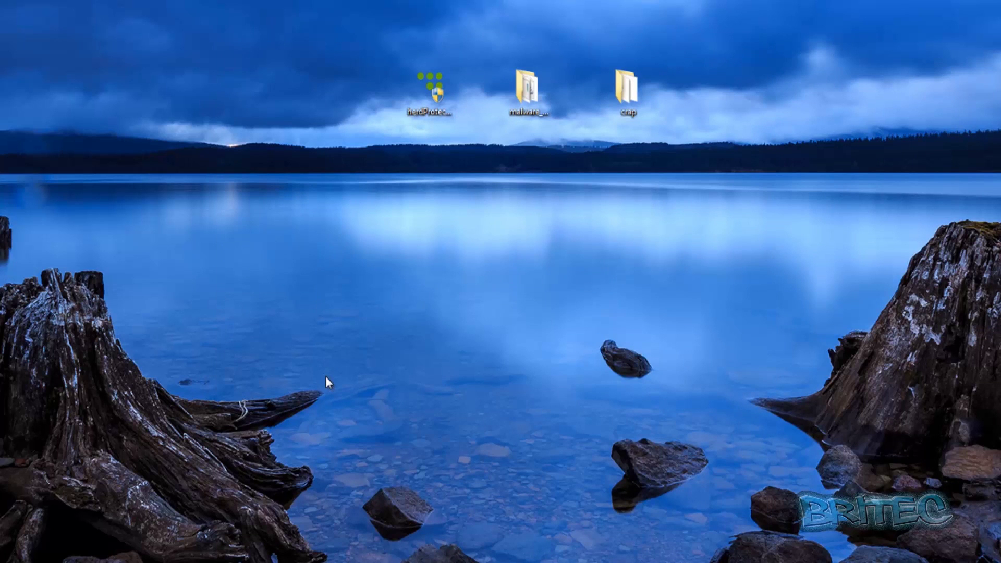
Install herdProtect Anti-Malware Scanner from the desktop setup file, allowing it to make changes, and launch it
double_click(430, 88)
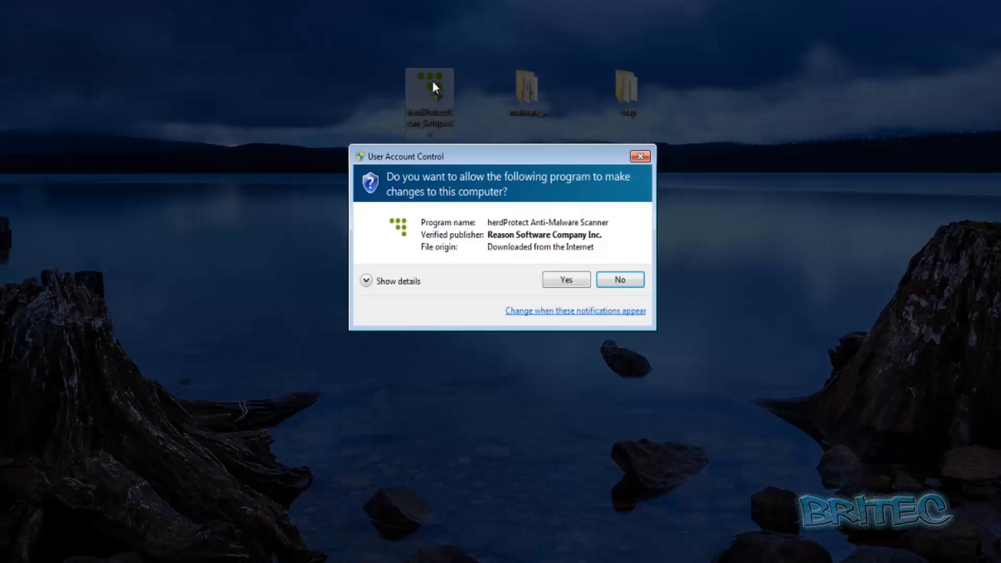
click(551, 277)
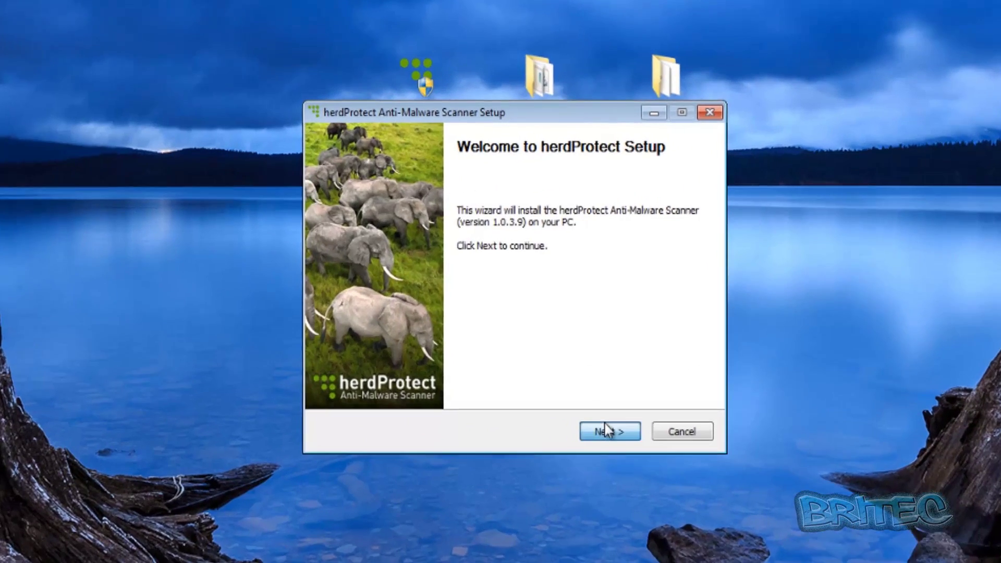
click(580, 368)
click(636, 484)
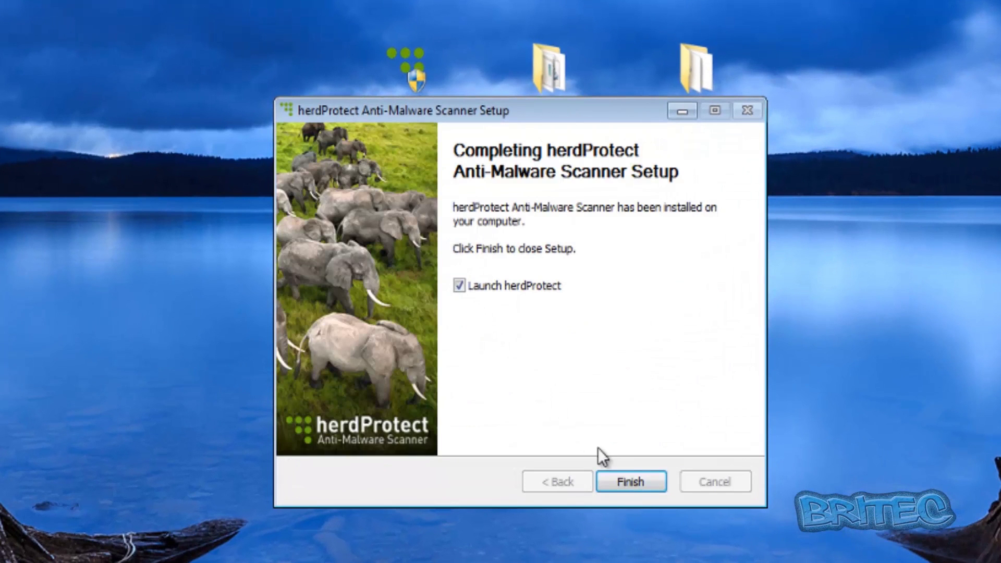
click(631, 481)
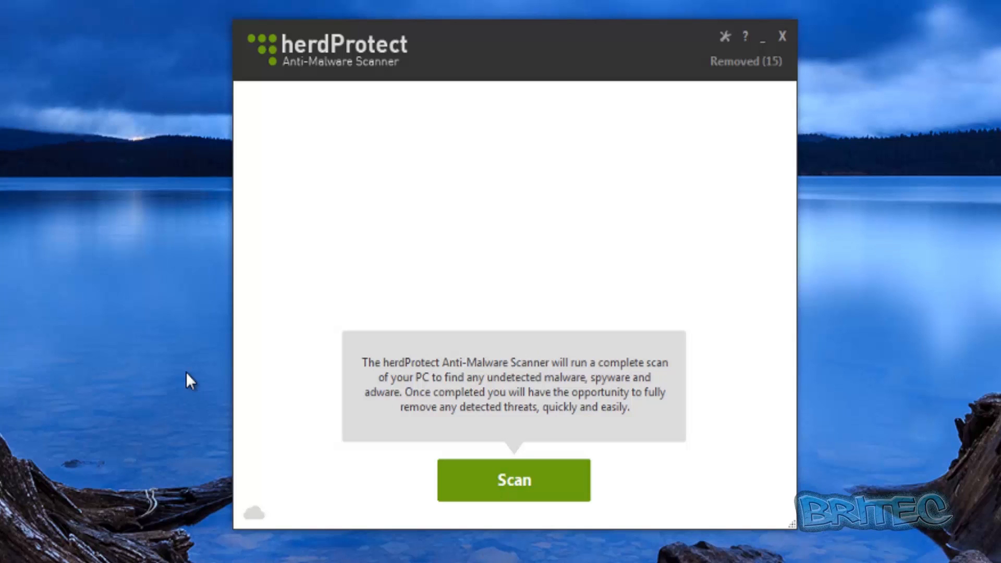
Start a complete herdProtect scan of the PC, acknowledging the first-scan notice
click(514, 481)
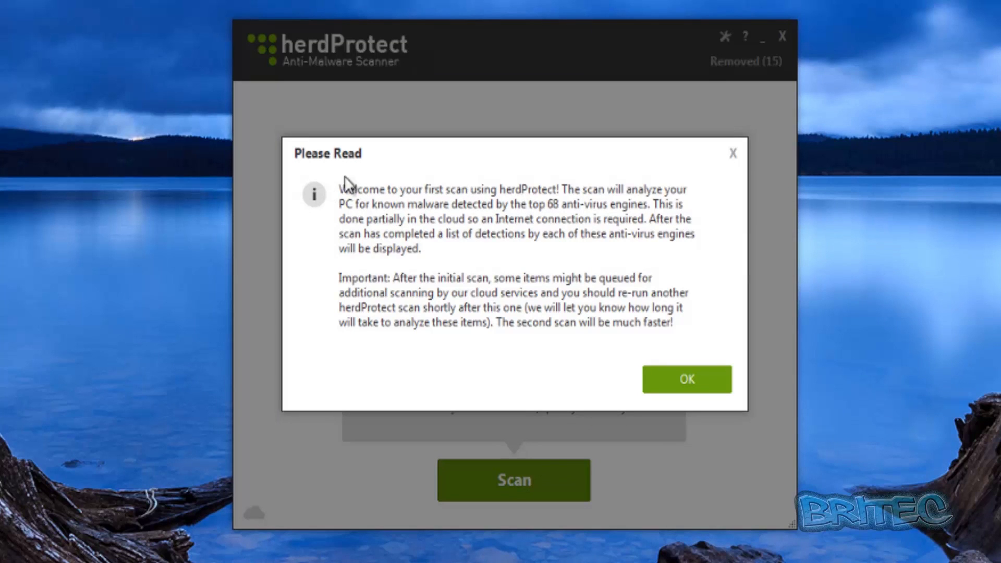
click(686, 379)
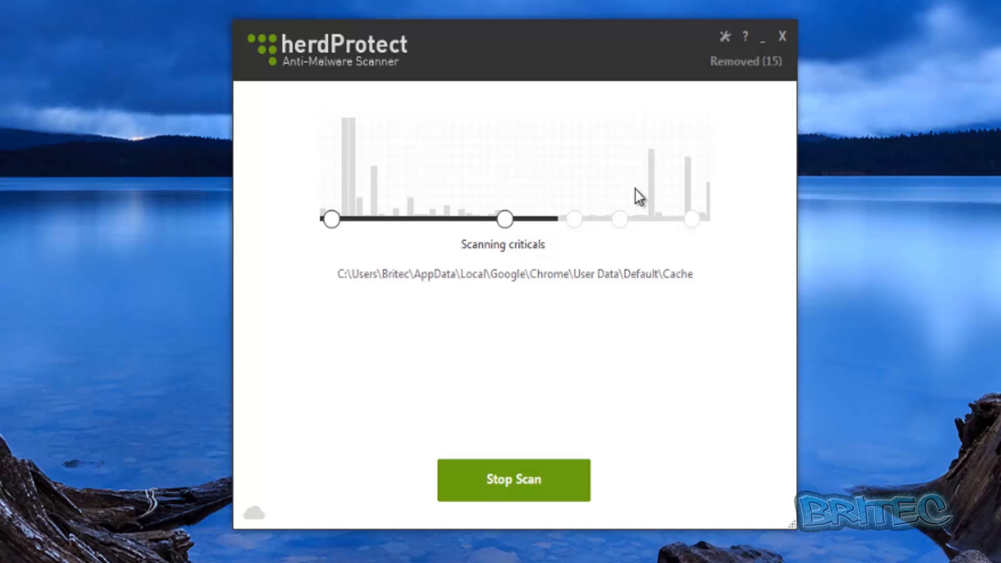
Review the General, Proxies and Remediation settings of herdProtect during the scan, and close them without saving
click(724, 37)
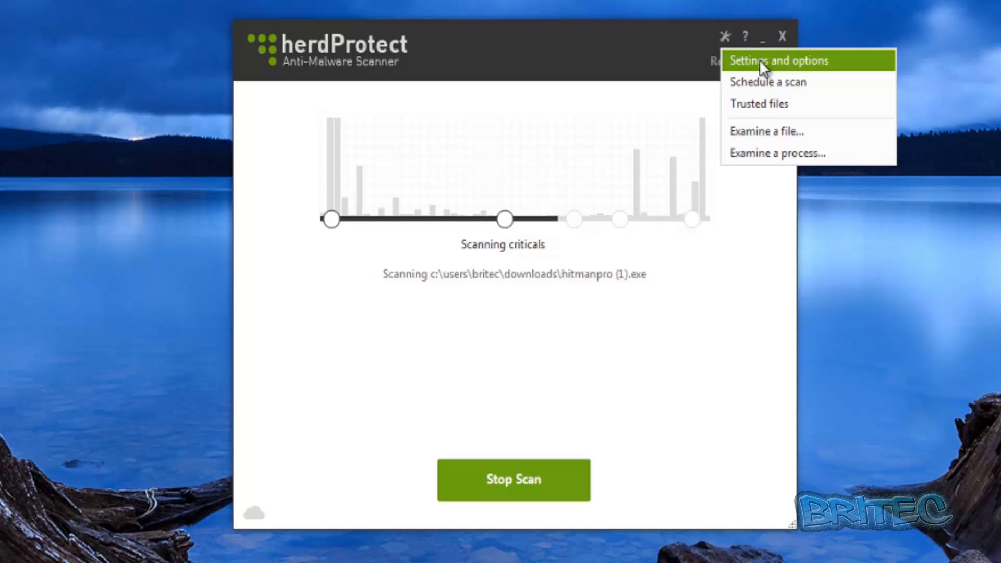
click(777, 61)
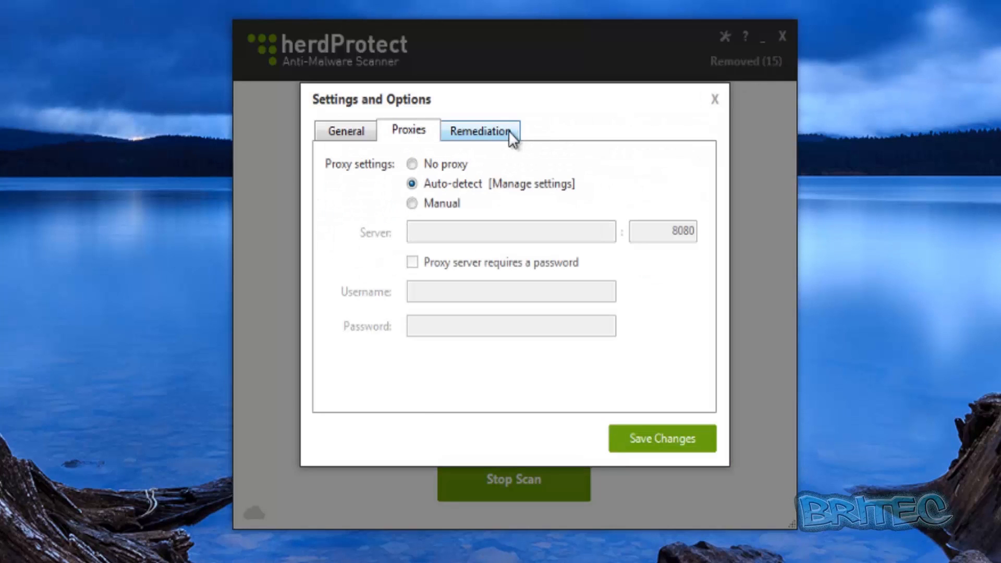
click(495, 136)
click(348, 134)
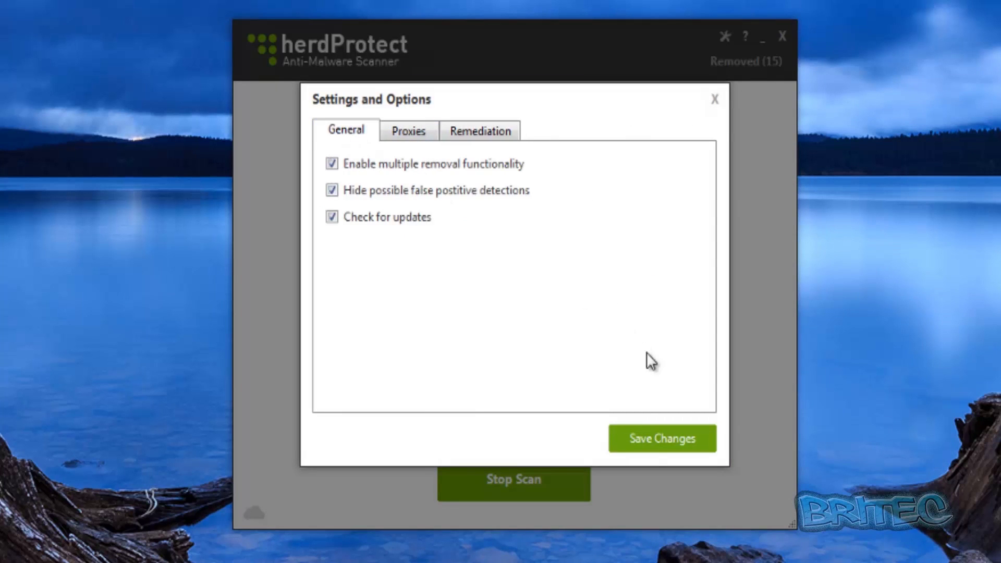
click(720, 96)
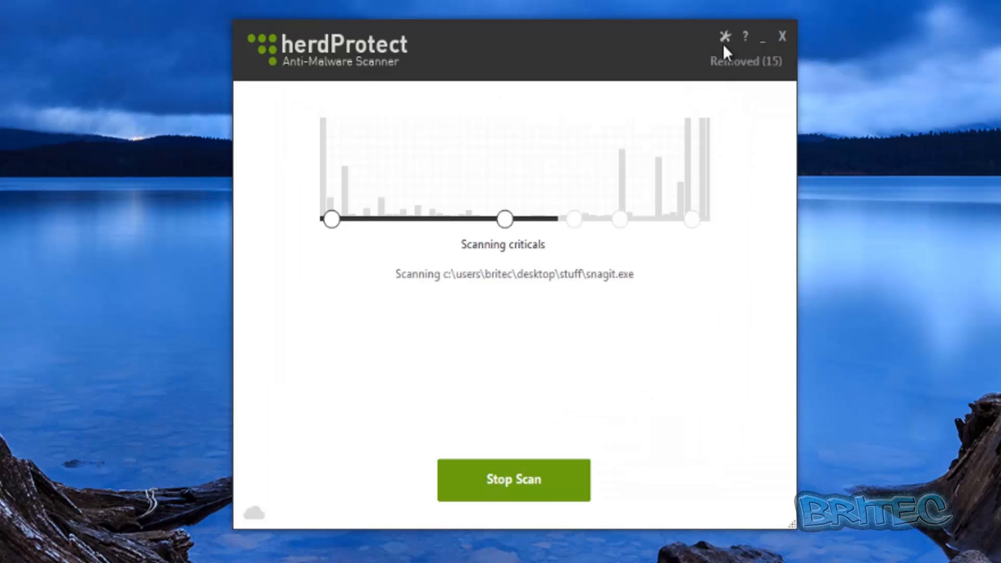
Review herdProtect's list of trusted files while the scan runs, and close it
click(723, 42)
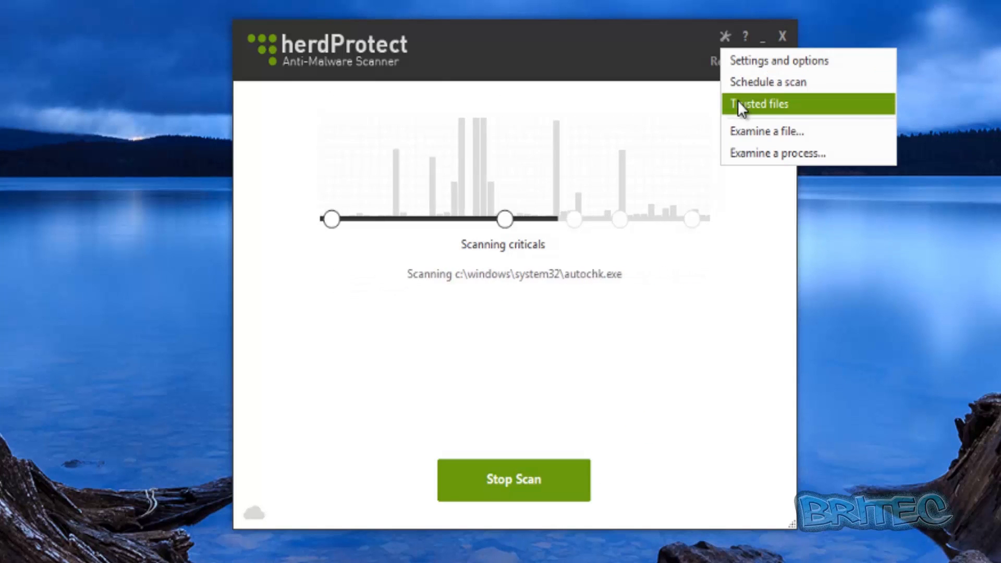
click(740, 110)
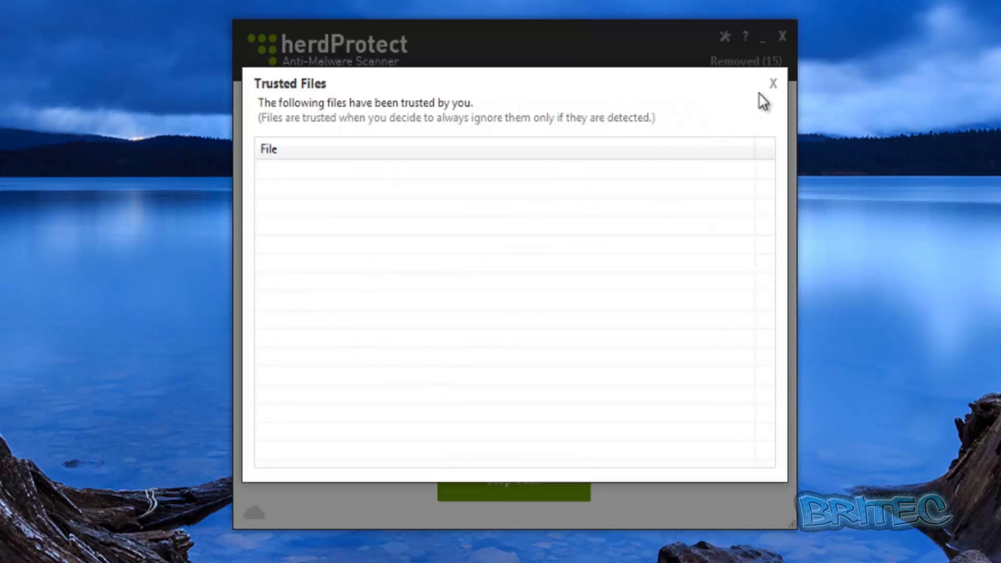
click(773, 85)
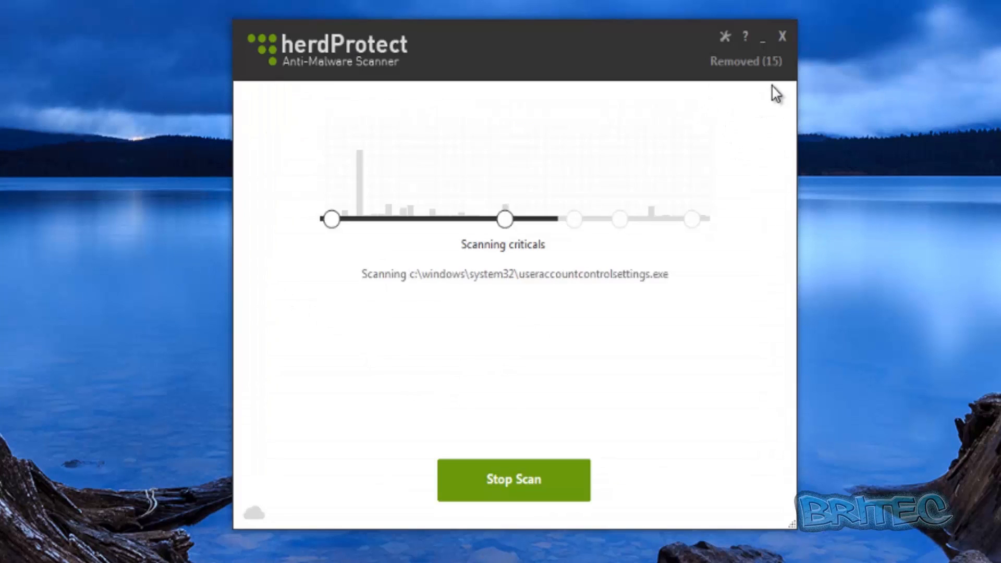
Browse the contents of Local Disk (C:) for a file to examine, without choosing one
click(725, 36)
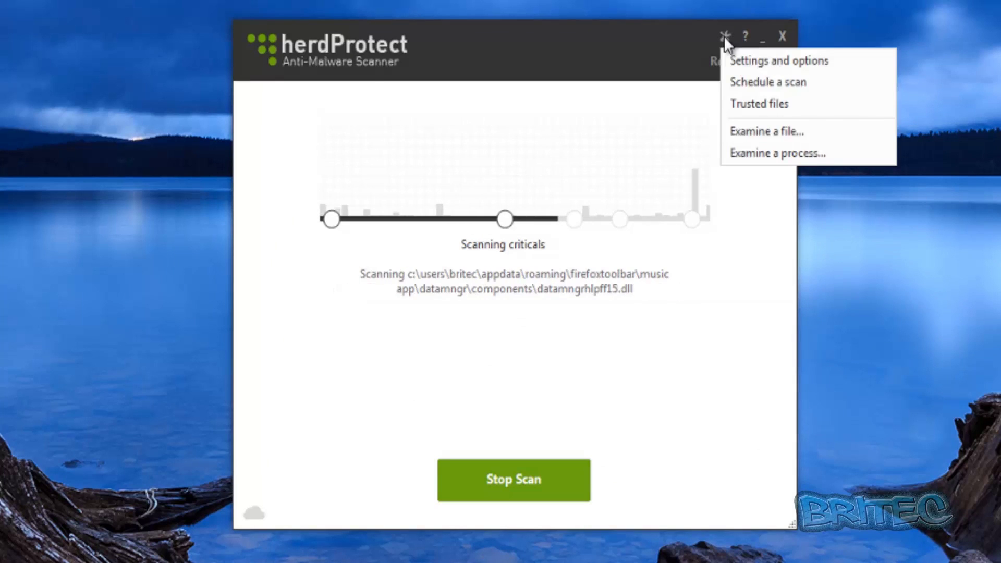
click(756, 134)
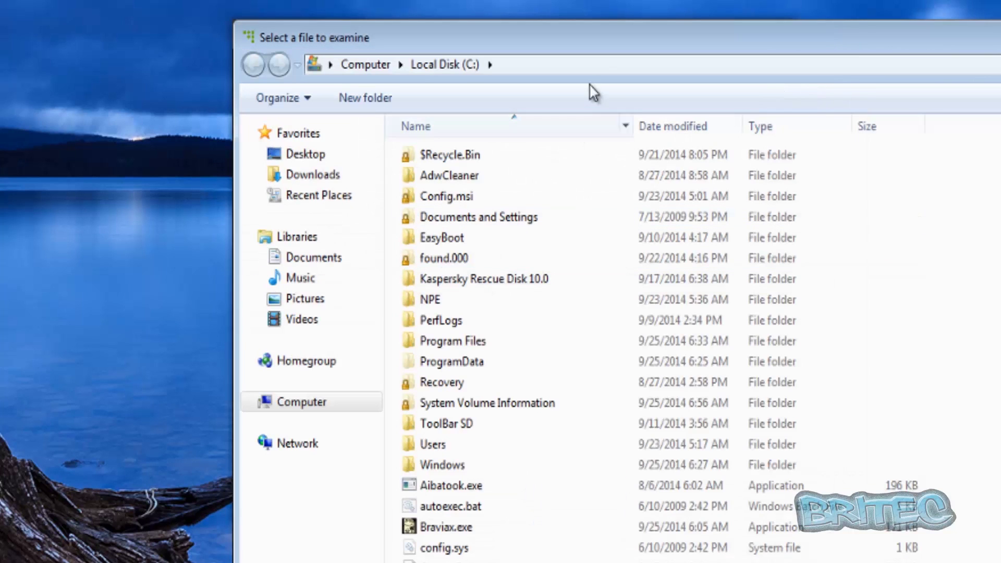
drag(635, 42, 555, 8)
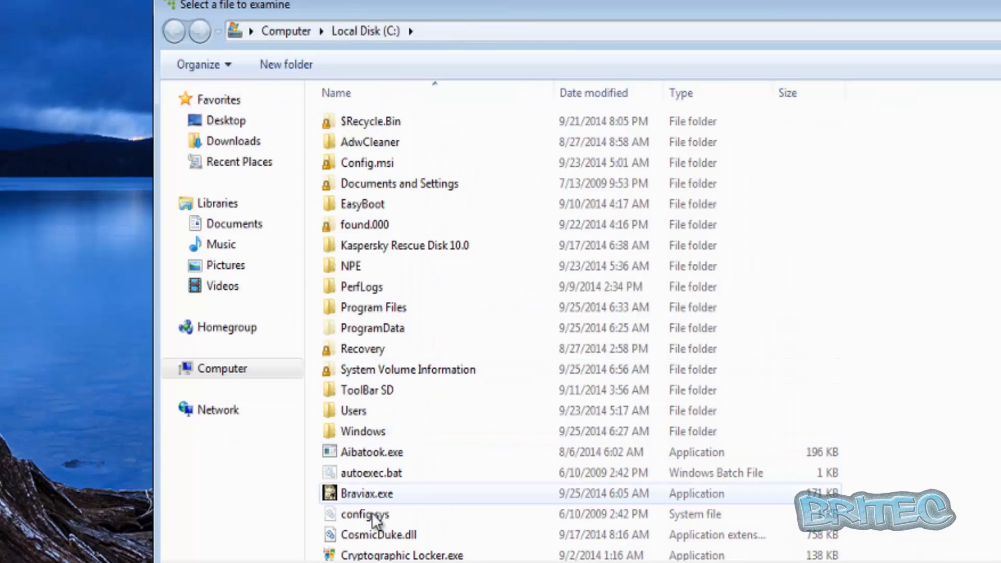
mouse_move(370, 493)
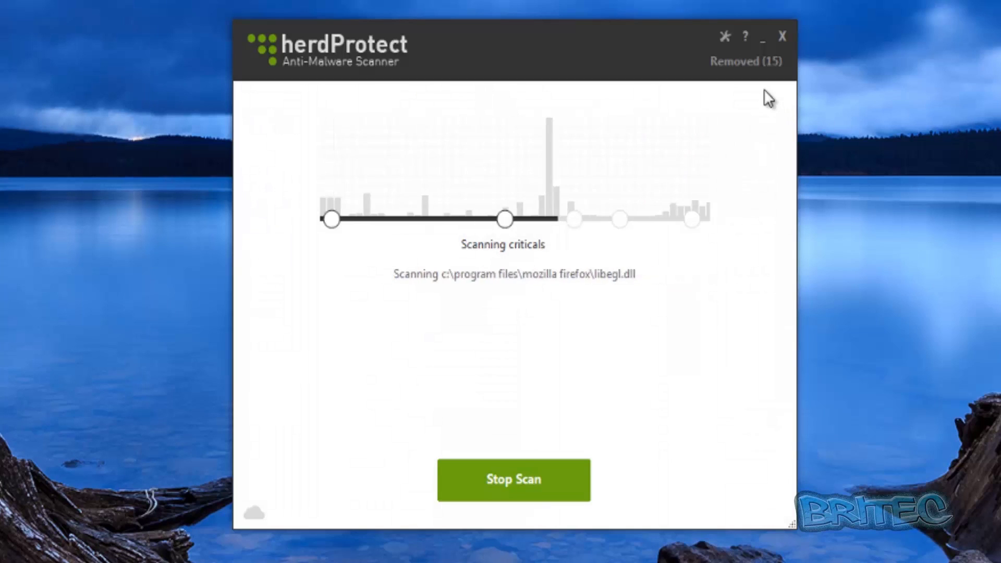
Inspect the running processes available for examination, including the details of vboxtray.exe and svchost.exe #840, and close the list
click(724, 35)
click(747, 157)
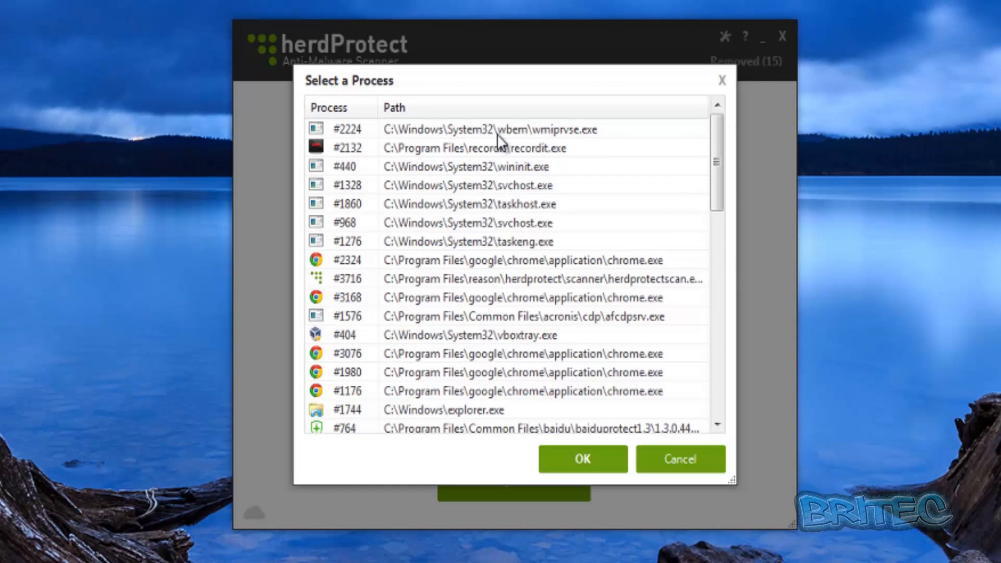
mouse_move(466, 340)
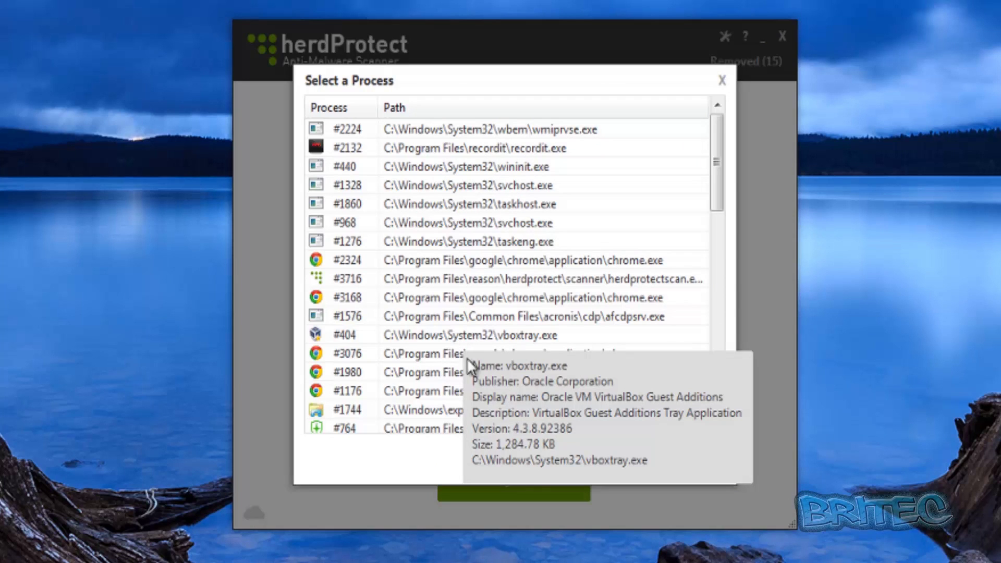
drag(714, 181, 724, 282)
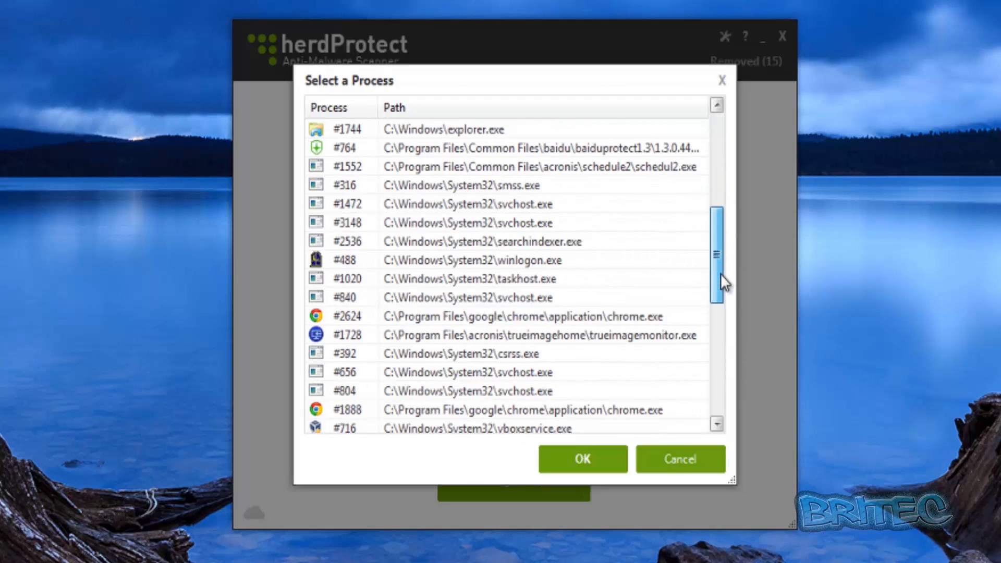
click(486, 298)
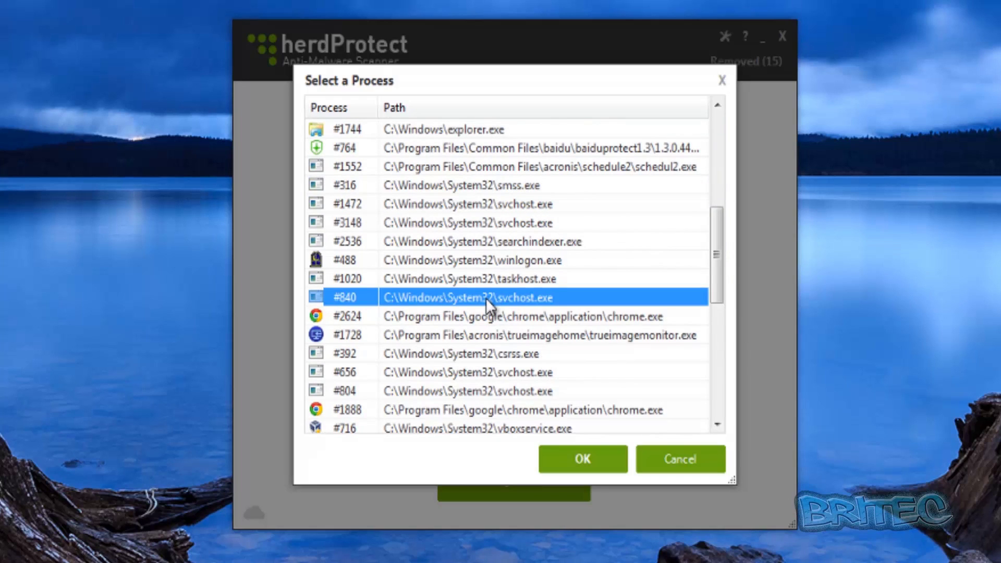
mouse_move(486, 298)
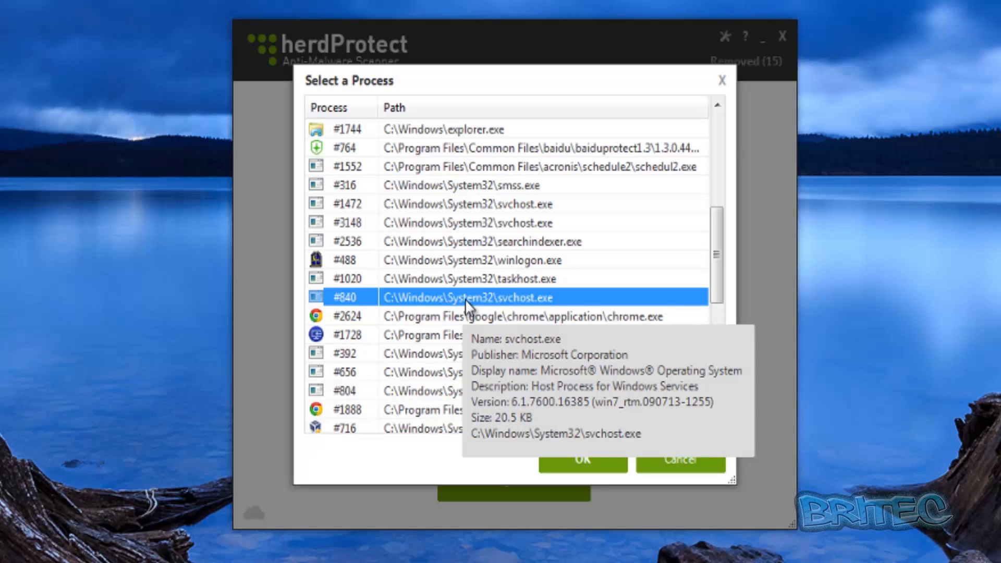
click(721, 81)
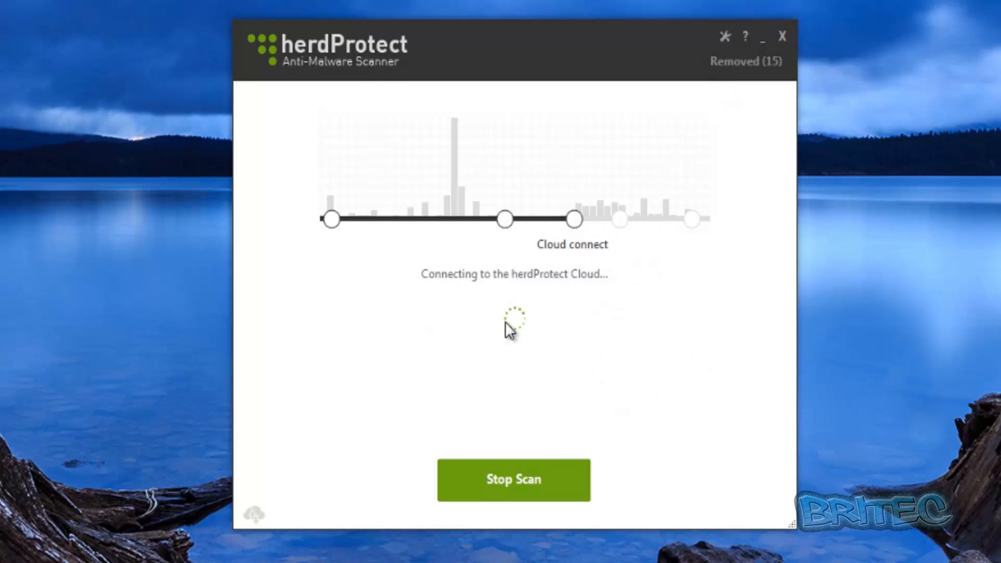
Run the herdProtect Cloud Diagnostics, review the connection checks and close the report
mouse_move(253, 523)
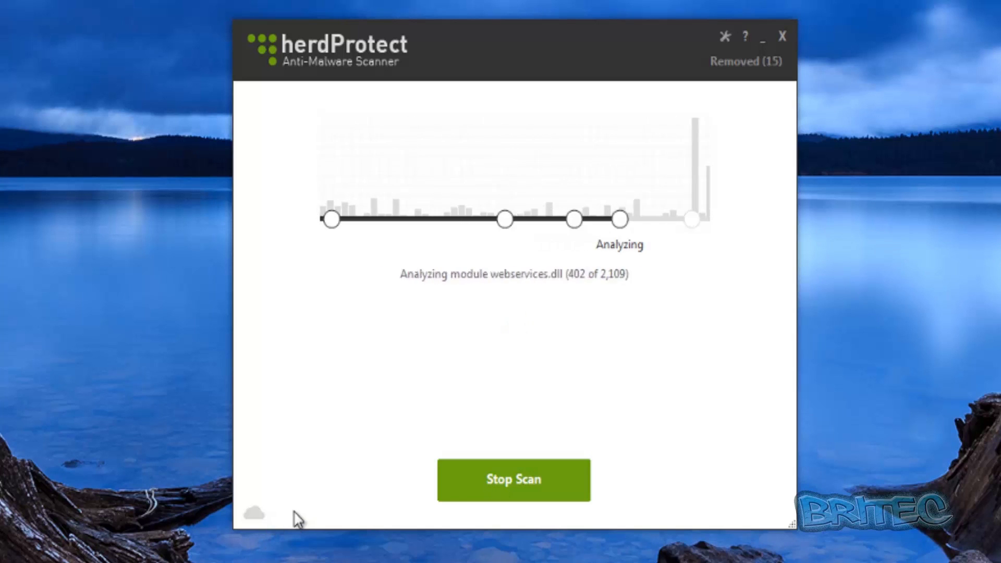
click(254, 513)
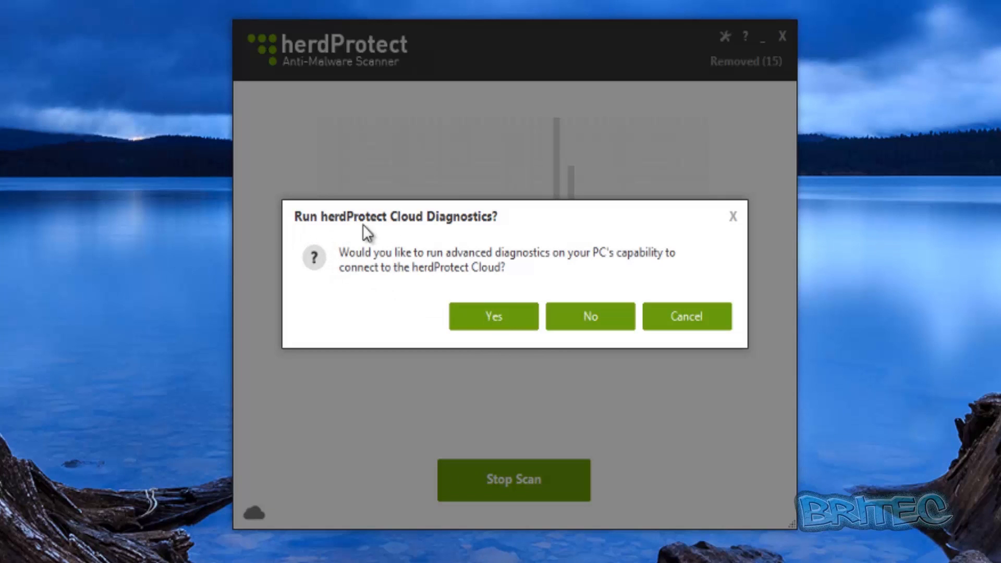
click(493, 316)
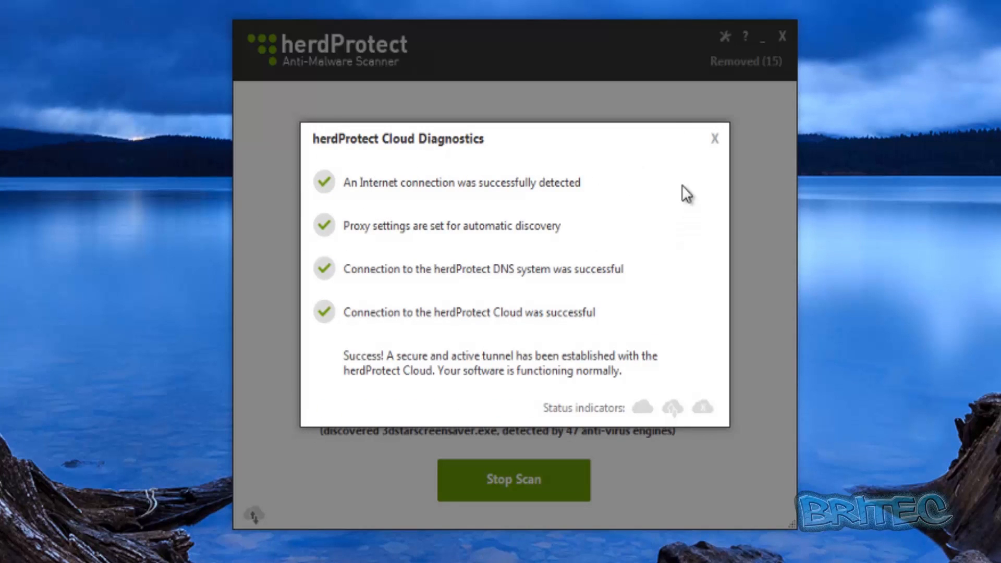
click(715, 139)
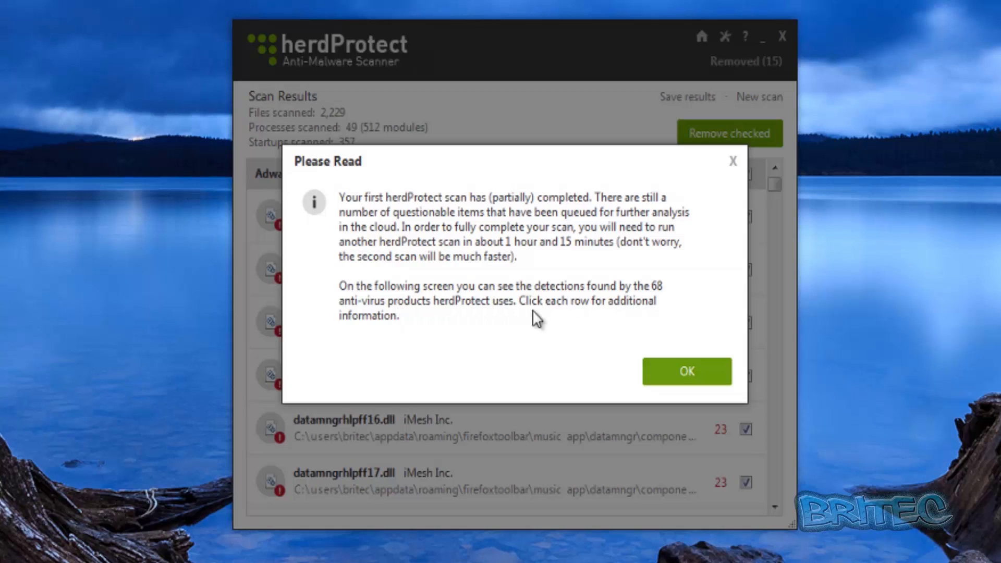
Acknowledge the scan completion notice and examine the antivirus engine detections listed for datamngrhlpff21.dll
click(688, 372)
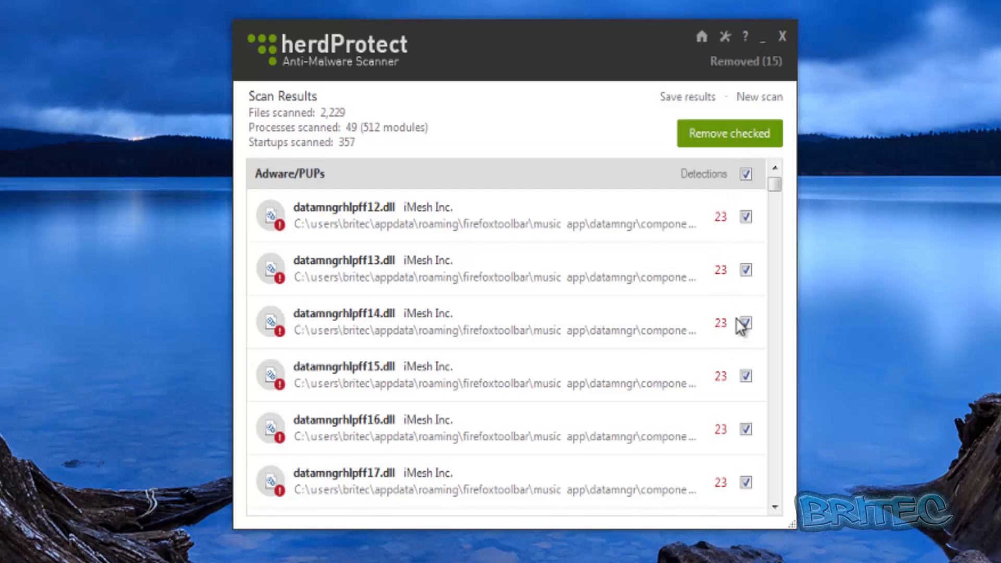
drag(776, 189, 777, 202)
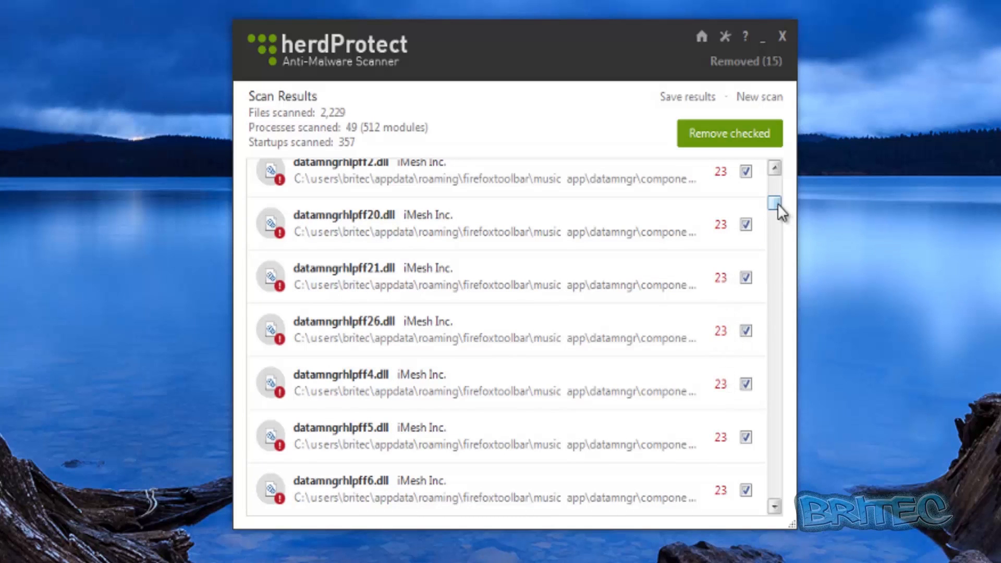
click(722, 287)
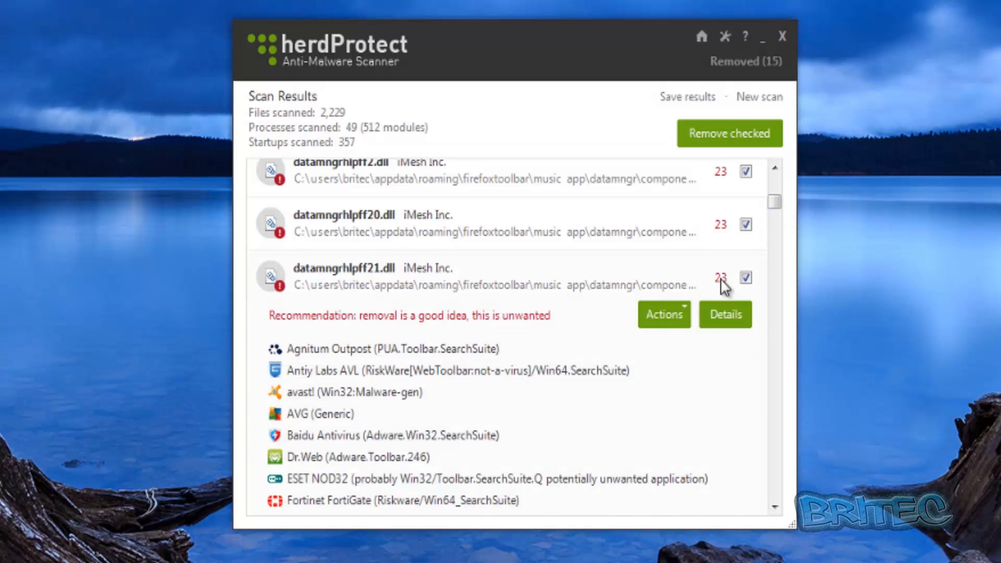
click(723, 287)
click(722, 286)
click(722, 285)
click(721, 284)
scroll(435, 422, down, 2)
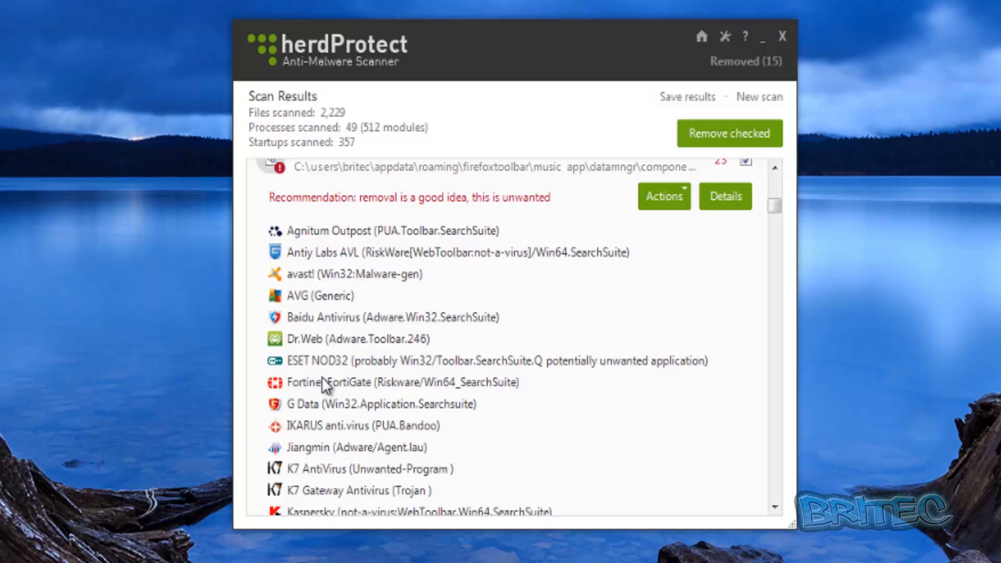
scroll(326, 386, down, 4)
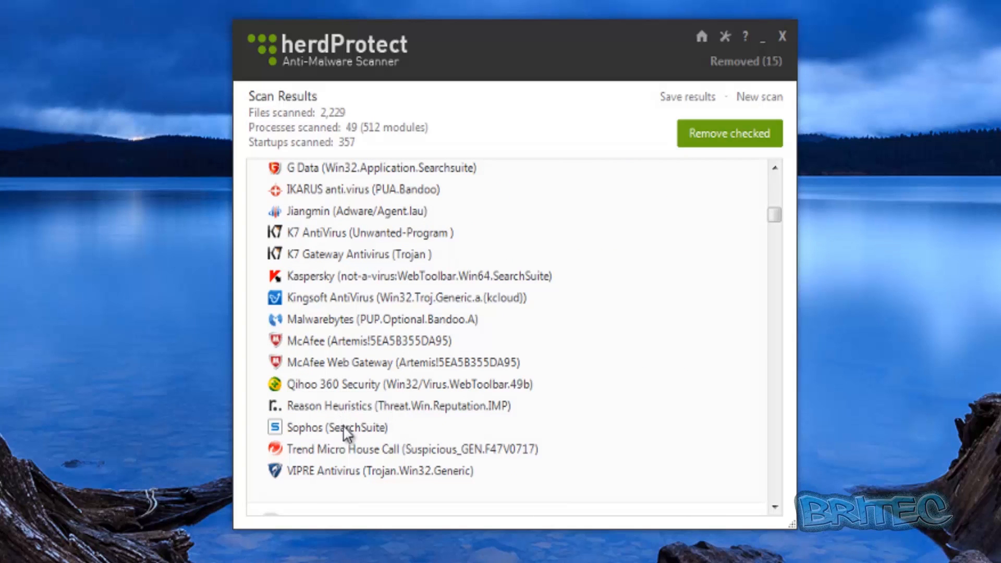
scroll(335, 447, up, 4)
scroll(320, 274, up, 2)
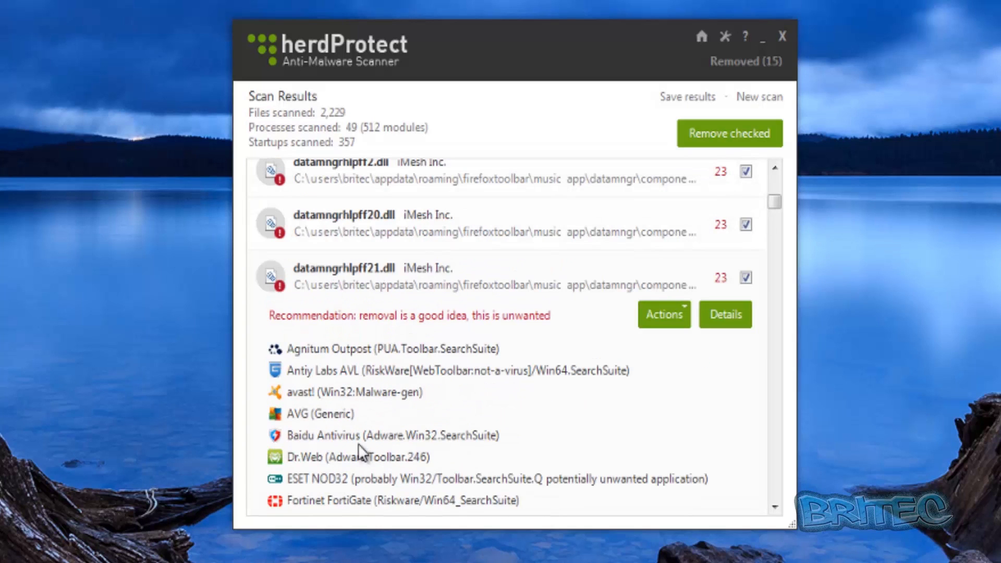
scroll(342, 438, down, 4)
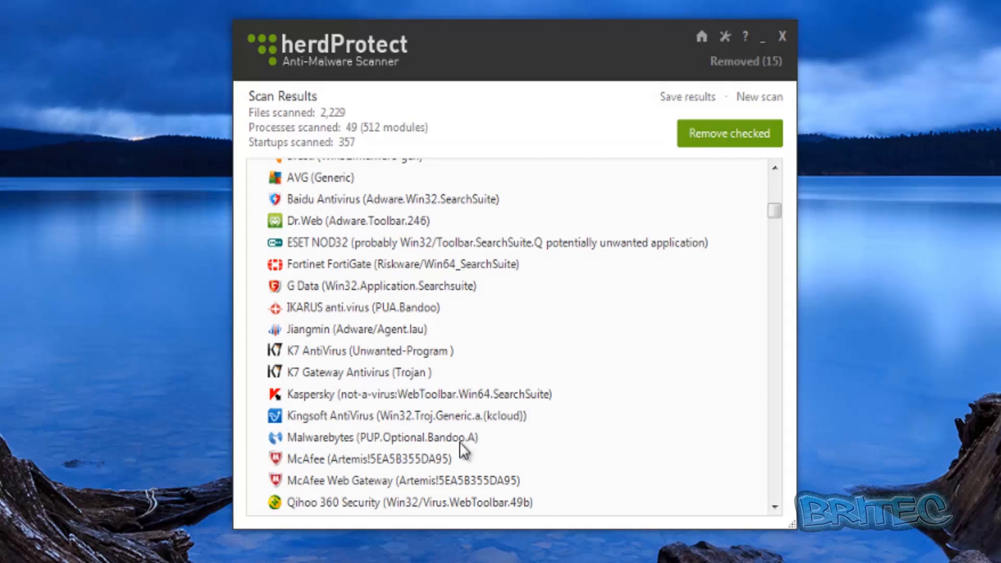
scroll(454, 449, up, 4)
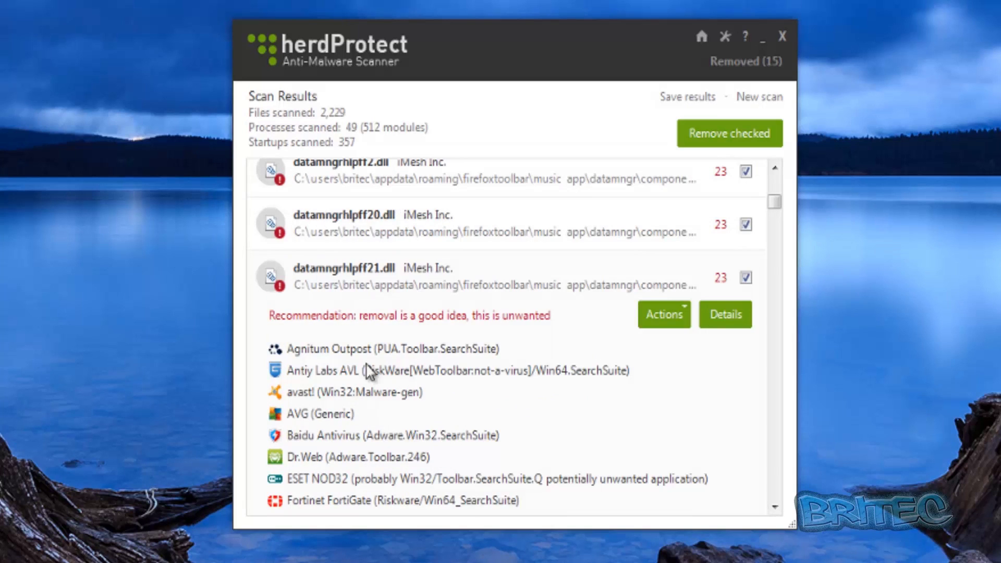
Expand the datamngrhlpff26.dll result and look through its antivirus engine detections
click(430, 316)
click(384, 332)
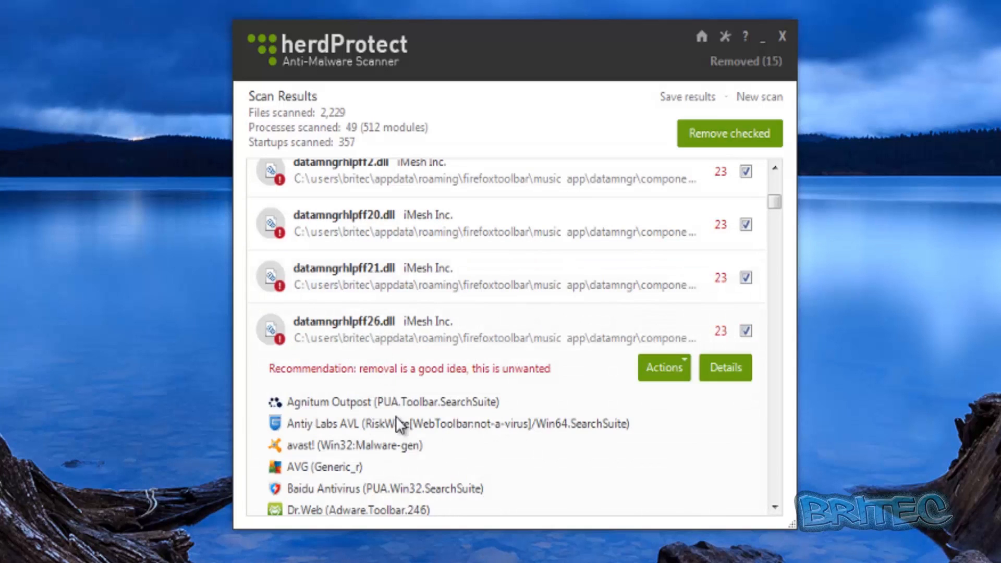
scroll(399, 420, down, 4)
scroll(297, 493, down, 3)
scroll(360, 487, up, 10)
scroll(370, 496, down, 6)
Look up why datamngrhlpff26.dll was detected and read through its analysis on the herdProtect knowledgeBase web page
click(679, 360)
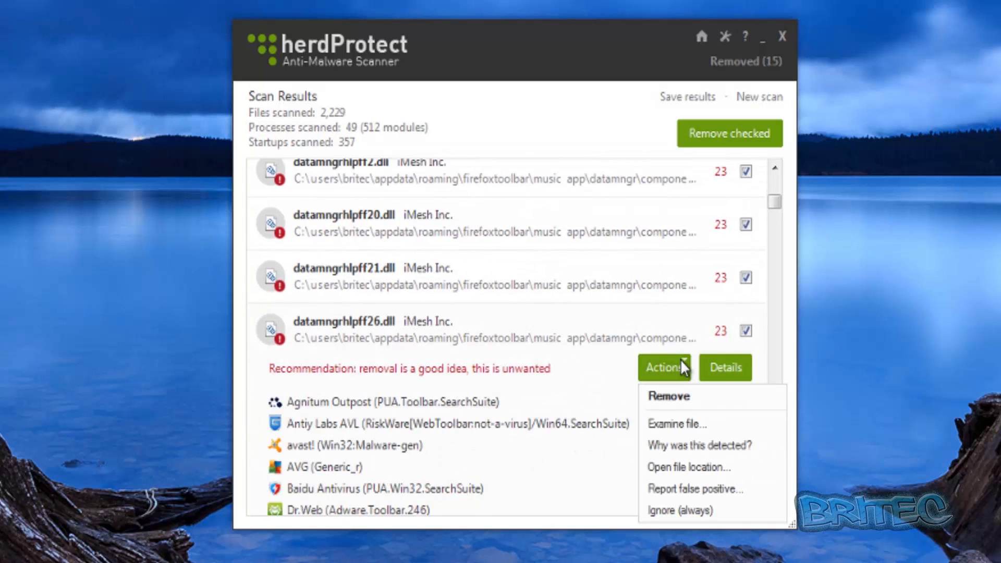
click(702, 446)
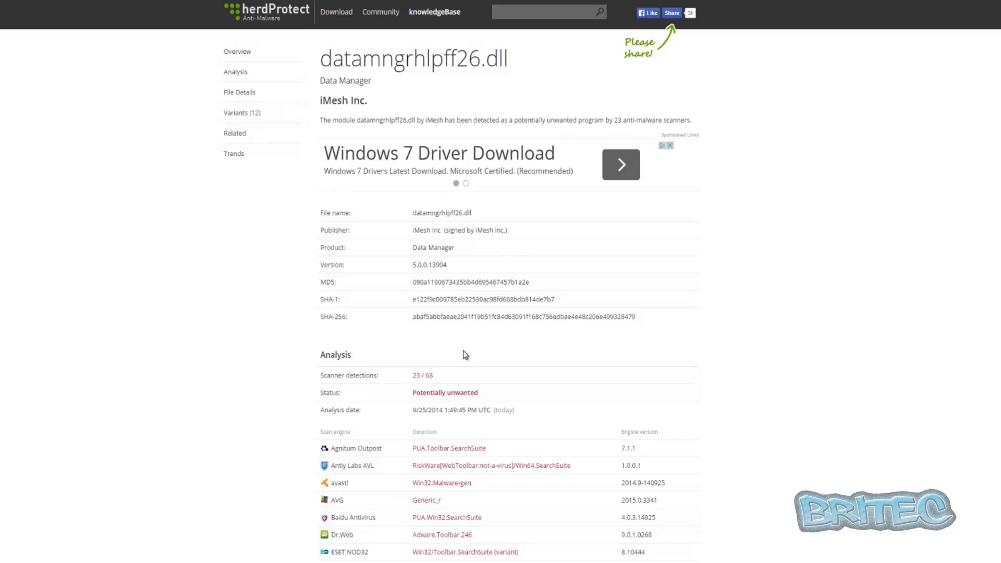
scroll(463, 381, down, 2)
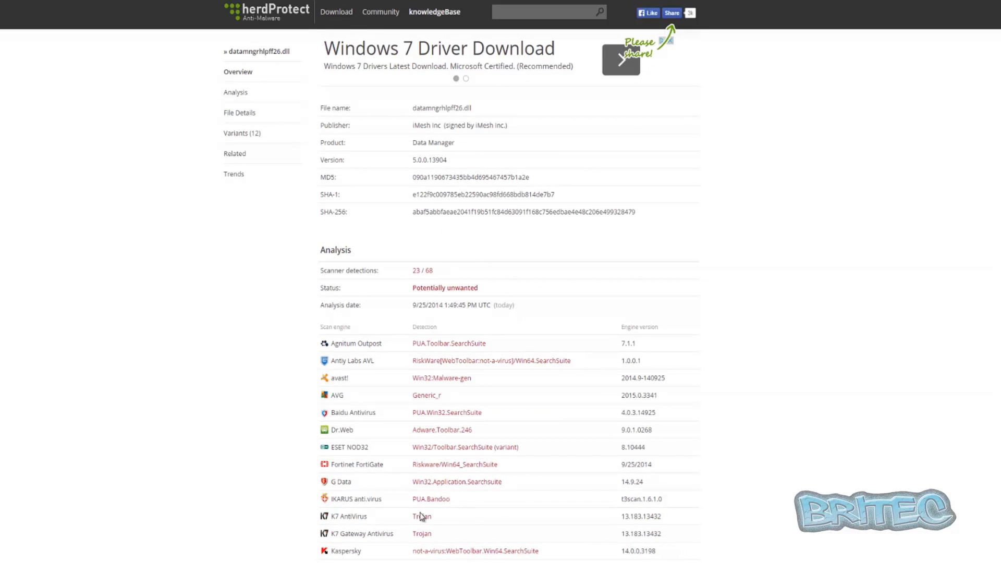
scroll(393, 499, down, 3)
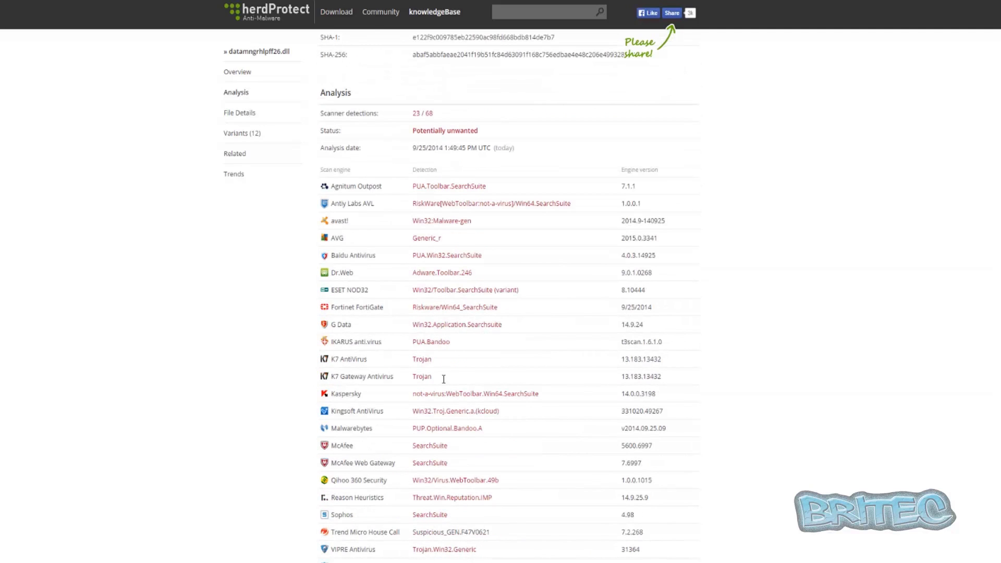
scroll(443, 476, up, 2)
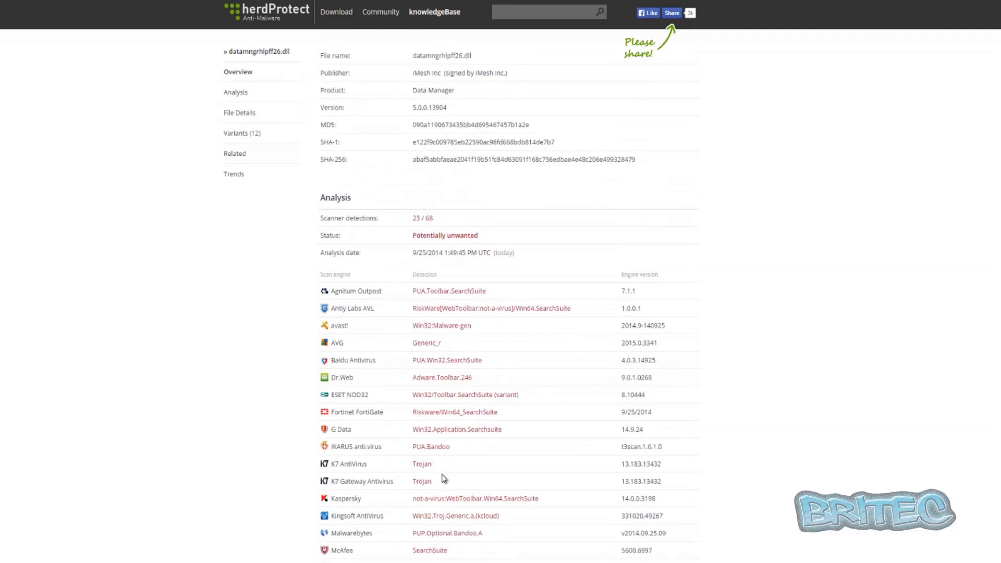
scroll(513, 460, up, 3)
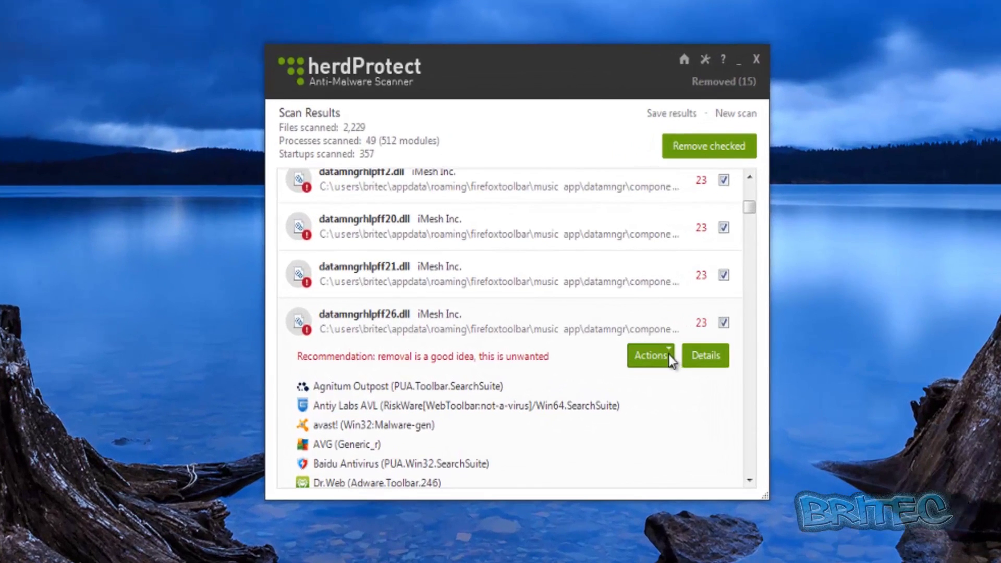
Check the actions offered for datamngrhlpff26.dll, collapse its entry and return to the start of the scan results
click(668, 354)
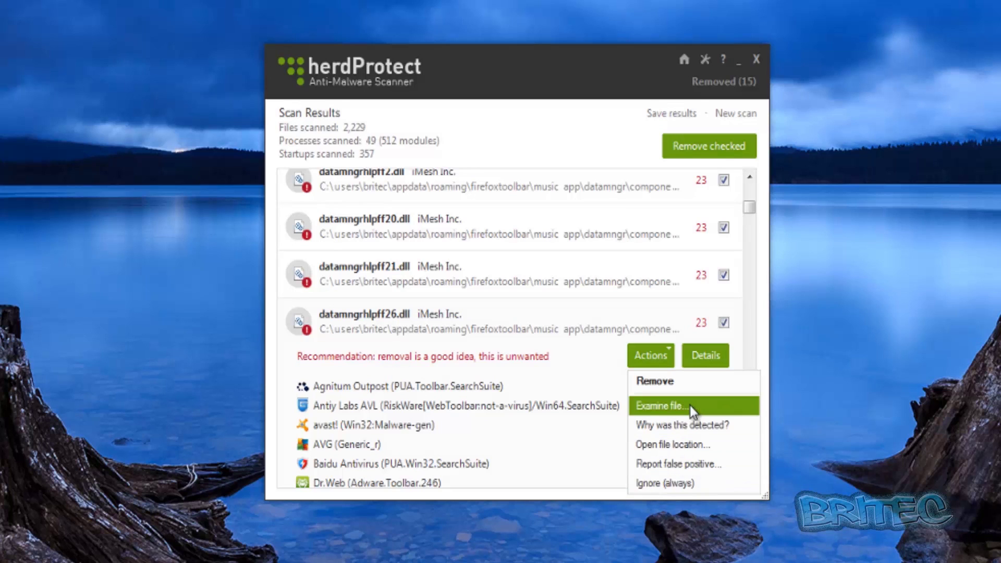
click(458, 331)
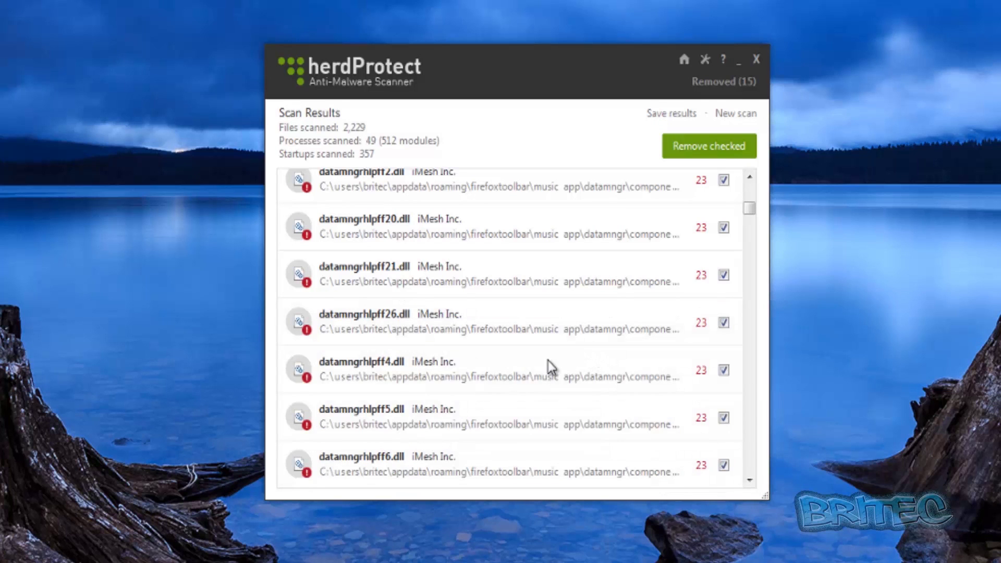
scroll(469, 312, up, 5)
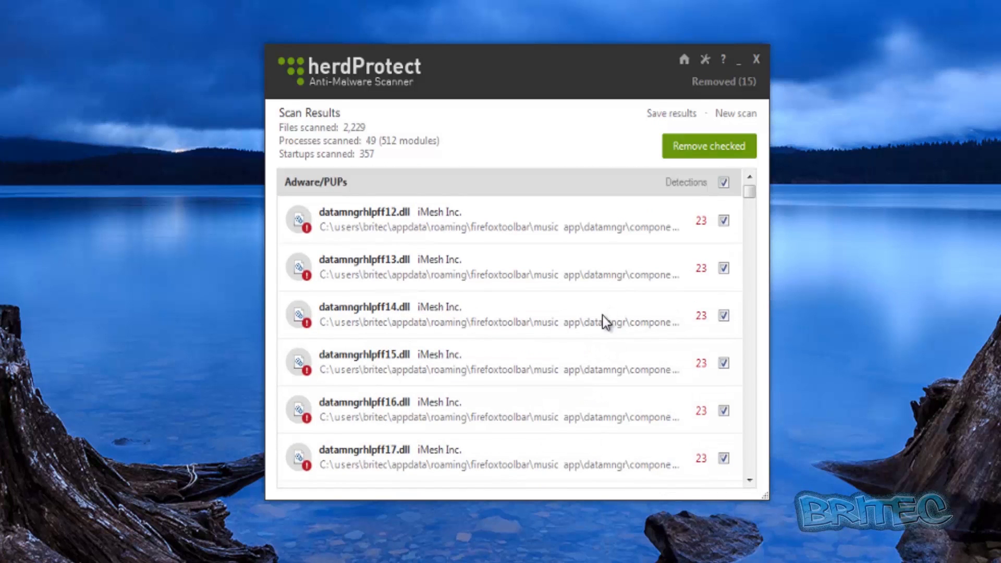
Look over the remaining scan results, permanently remove all checked files and agree to create a system restore point
scroll(577, 327, down, 15)
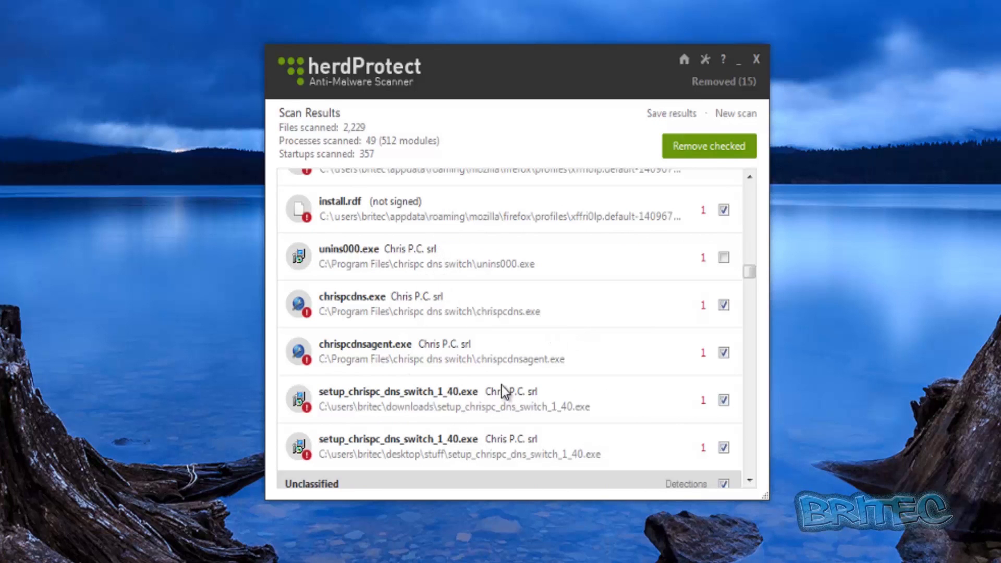
scroll(501, 385, down, 15)
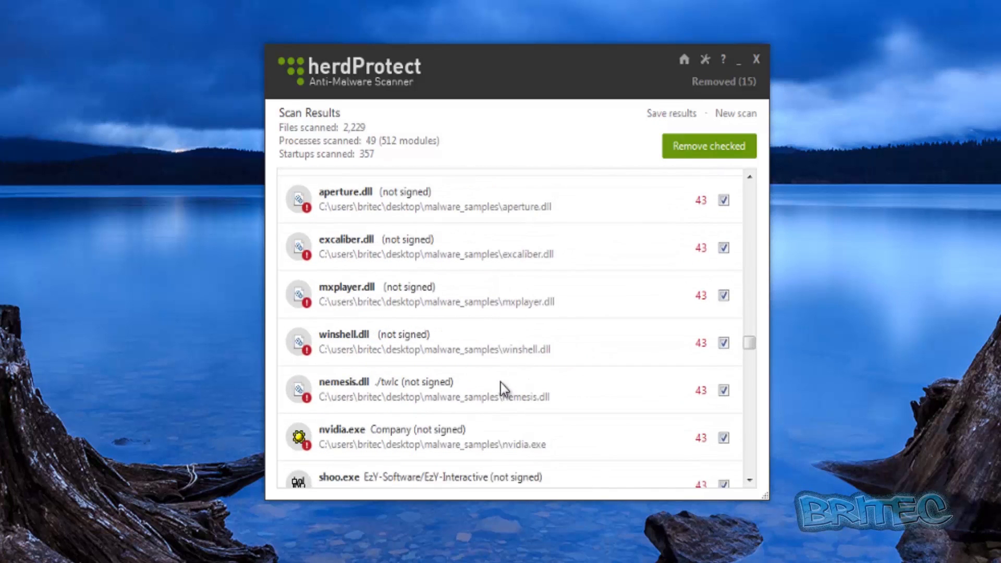
scroll(501, 383, down, 3)
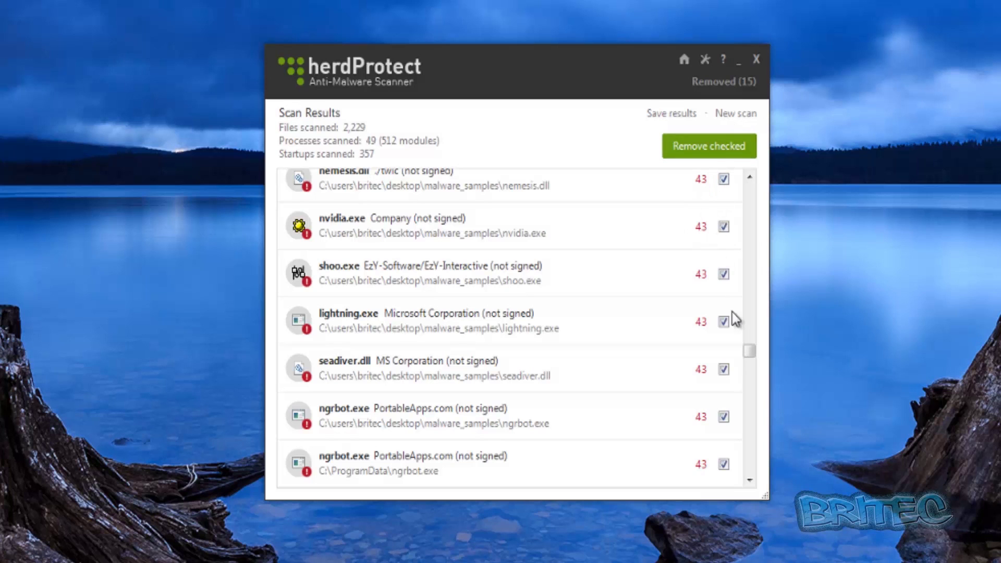
click(730, 140)
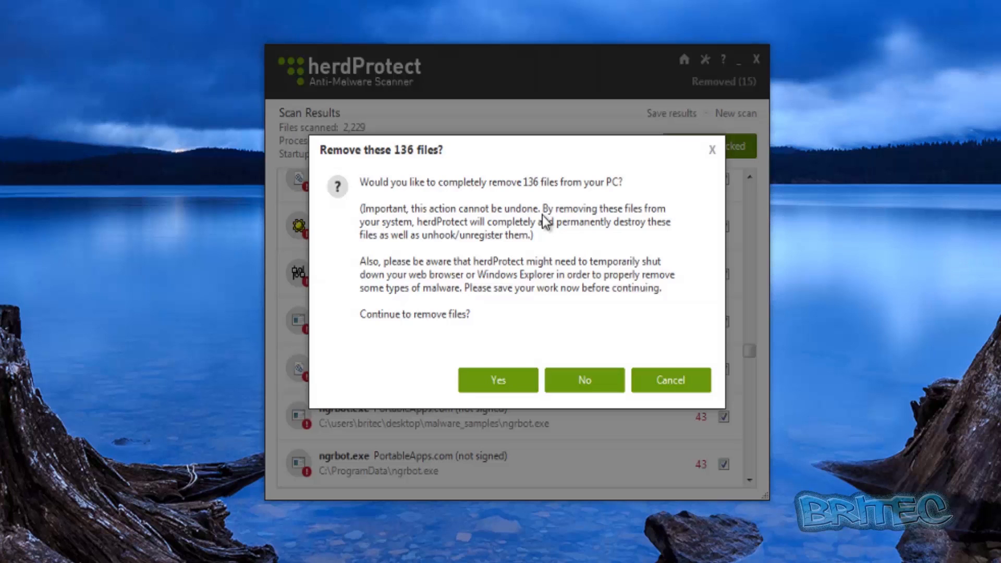
click(488, 390)
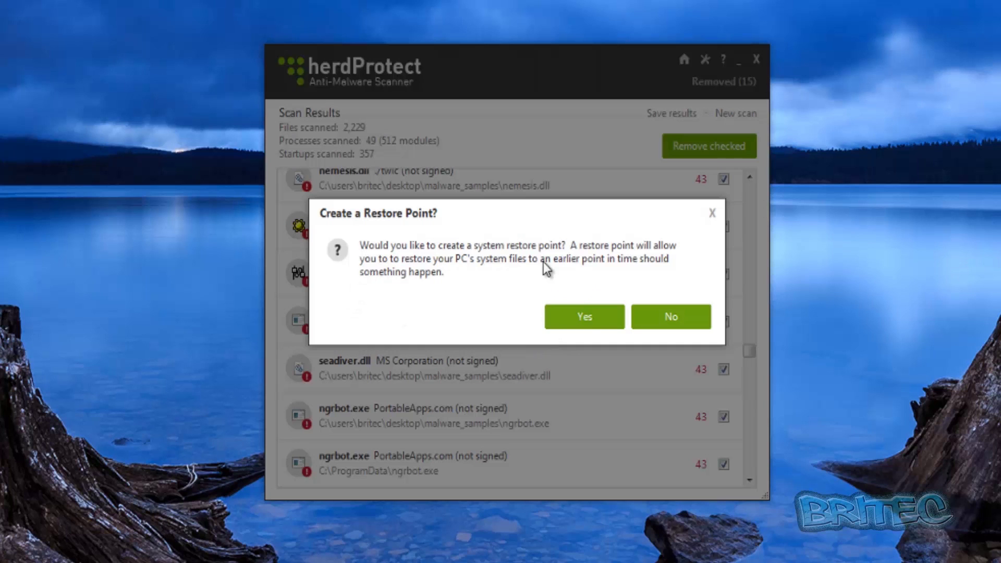
click(569, 319)
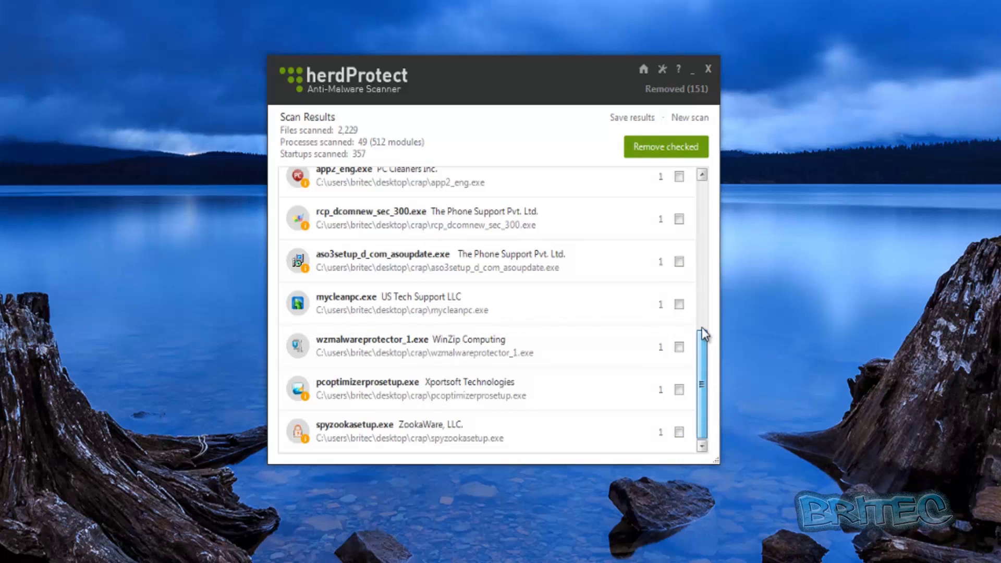
Mark spyzookasetup.exe, pcoptimizerprosetup.exe, wzmalwareprotector_1.exe, mycleanpc.exe and aso3setup_d_com_asoupdate.exe for removal among the inconclusive results
scroll(705, 334, up, 3)
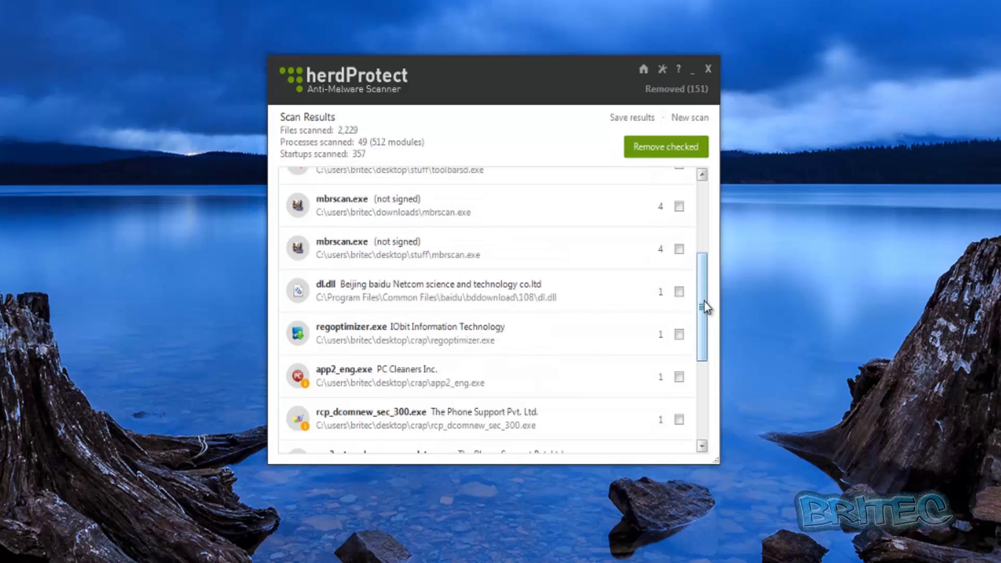
scroll(700, 193, up, 3)
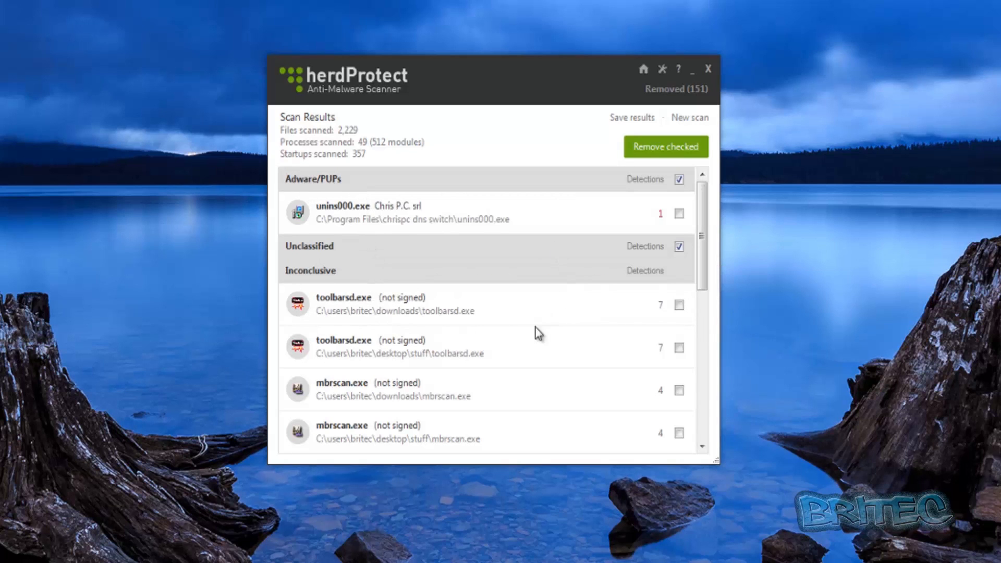
scroll(533, 346, down, 10)
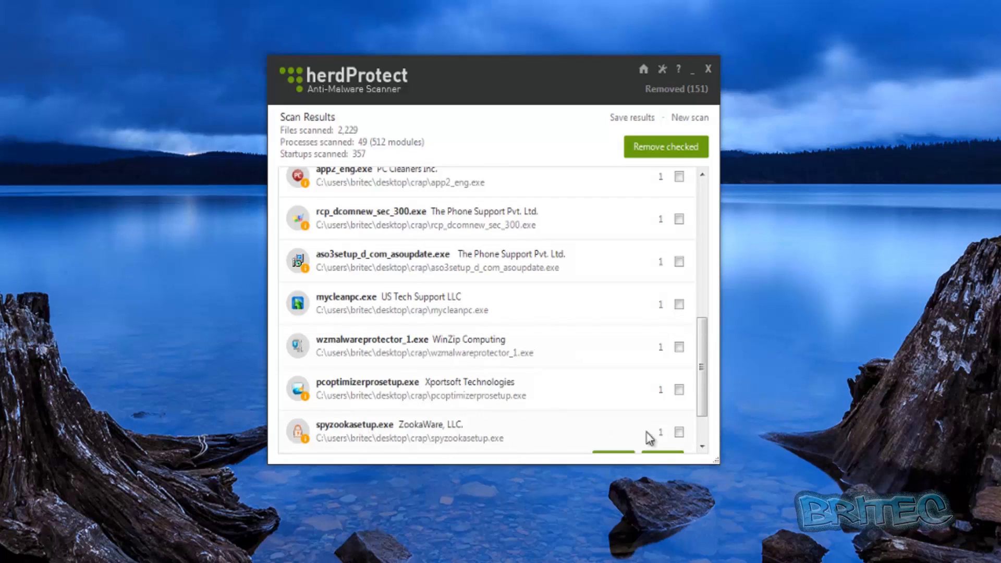
click(678, 434)
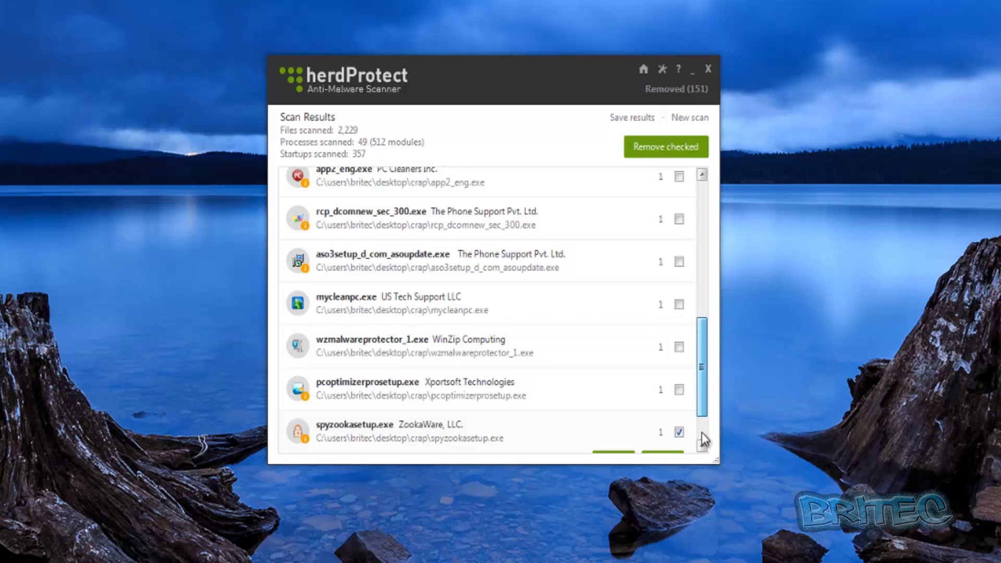
scroll(705, 439, down, 2)
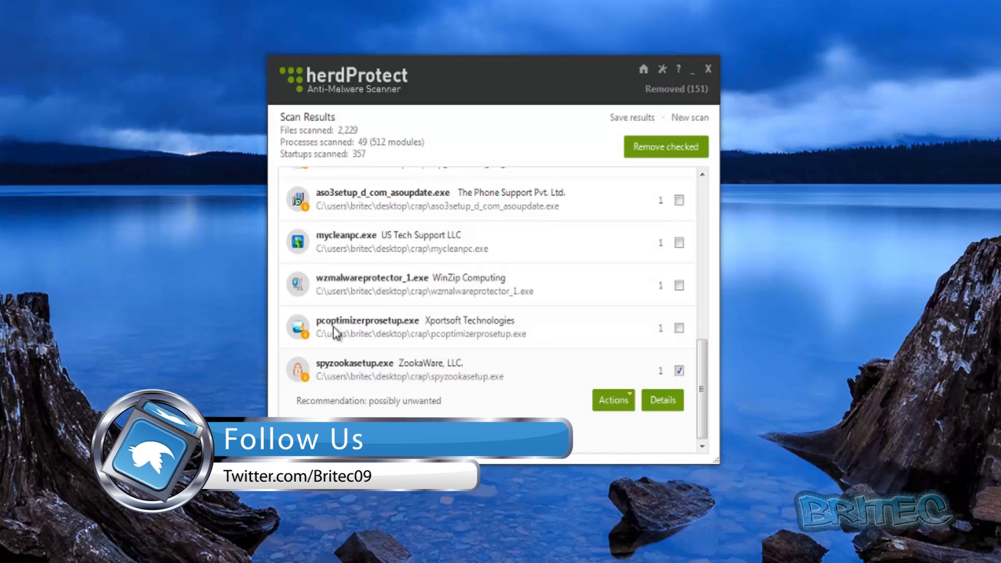
click(367, 332)
click(679, 328)
click(679, 285)
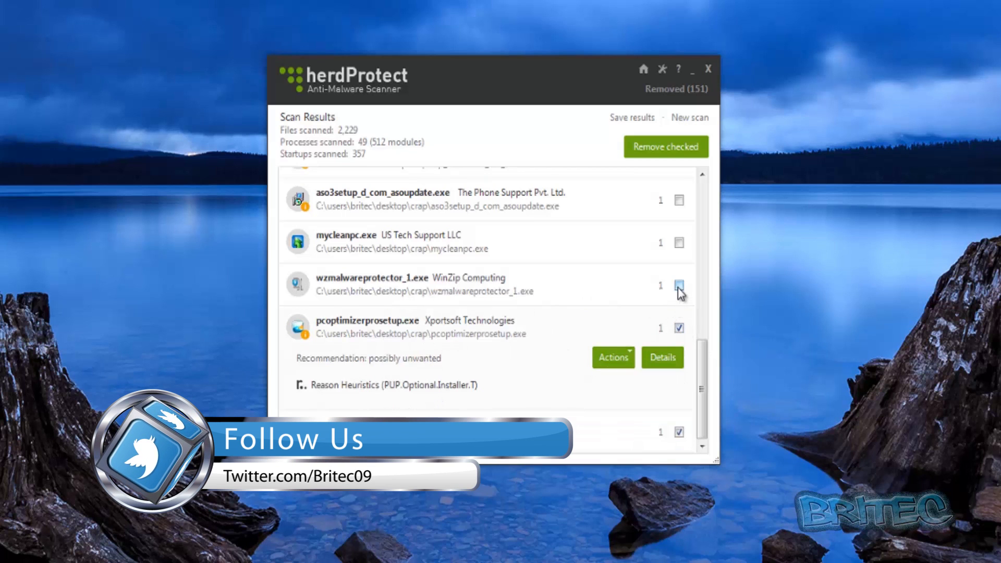
click(678, 243)
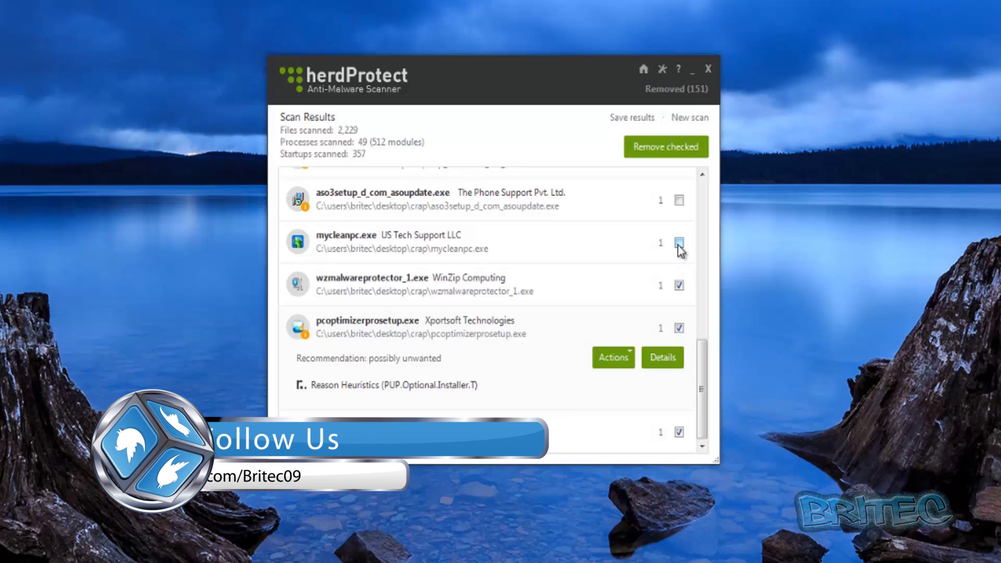
click(678, 208)
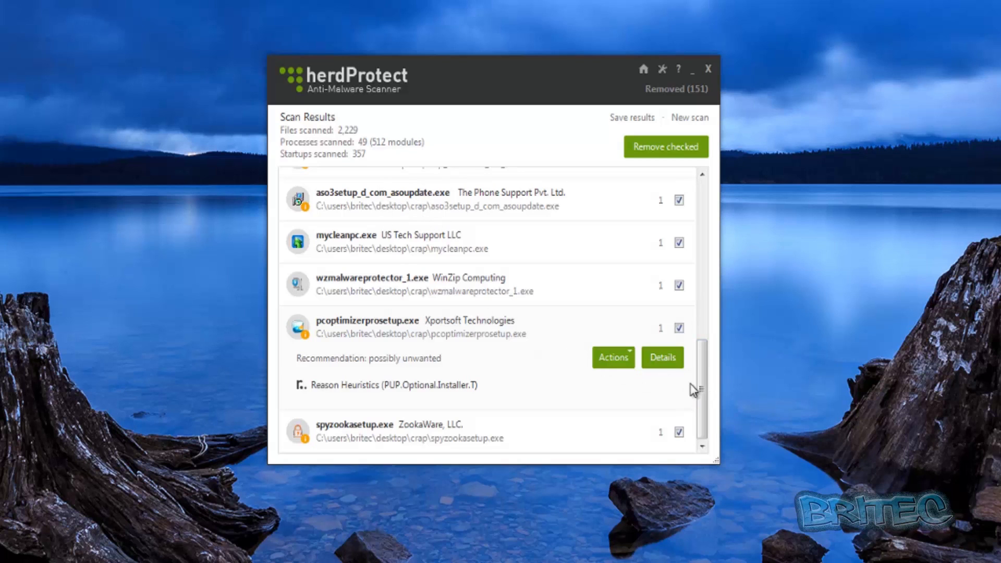
Also mark rcp_dcomnew_sec_300.exe, app2_eng.exe, regoptimizer.exe and dl.dll for removal
click(706, 311)
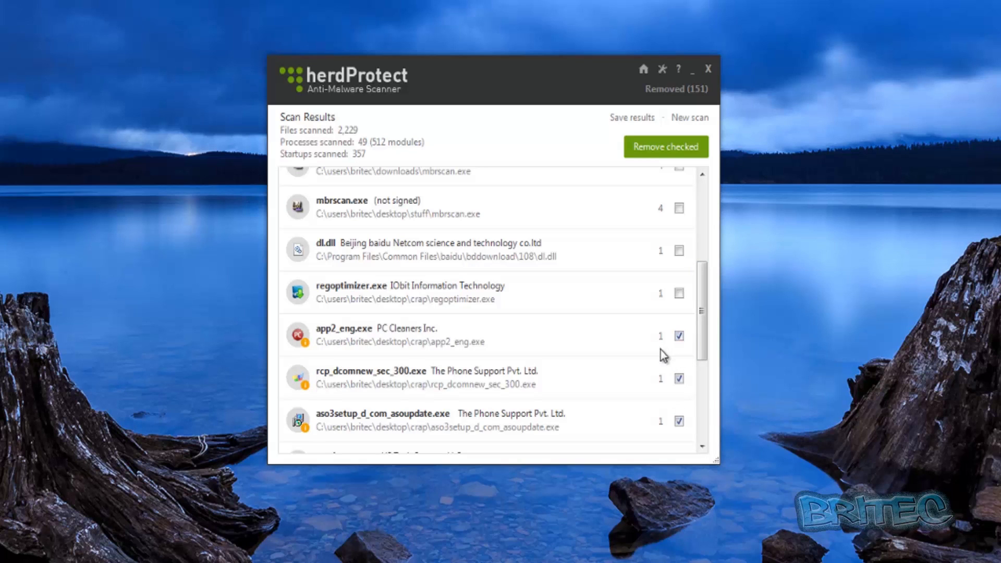
click(679, 293)
click(679, 252)
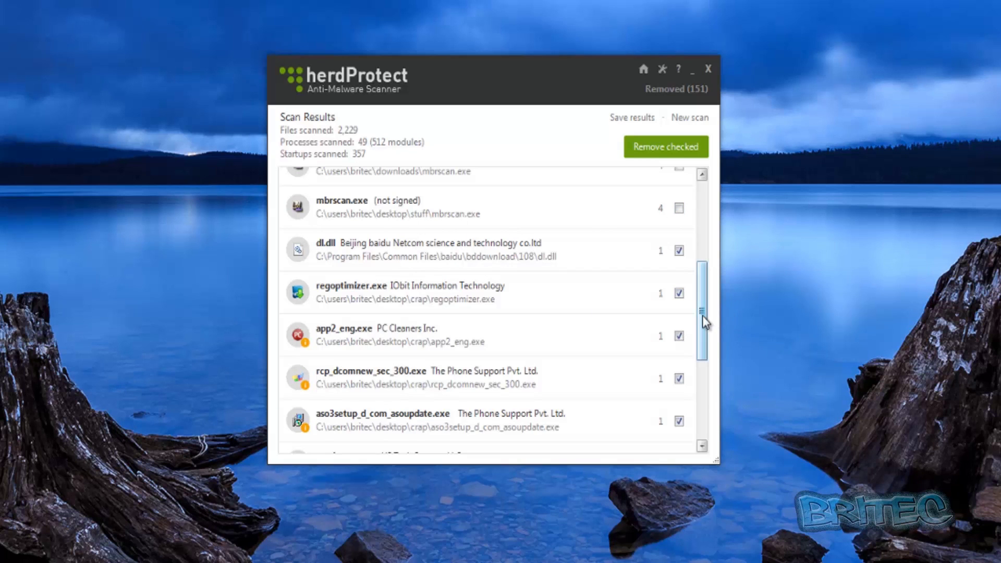
Expand the mbrscan.exe result from the desktop stuff folder and examine its recommendation and antivirus engine detections
drag(702, 315, 702, 273)
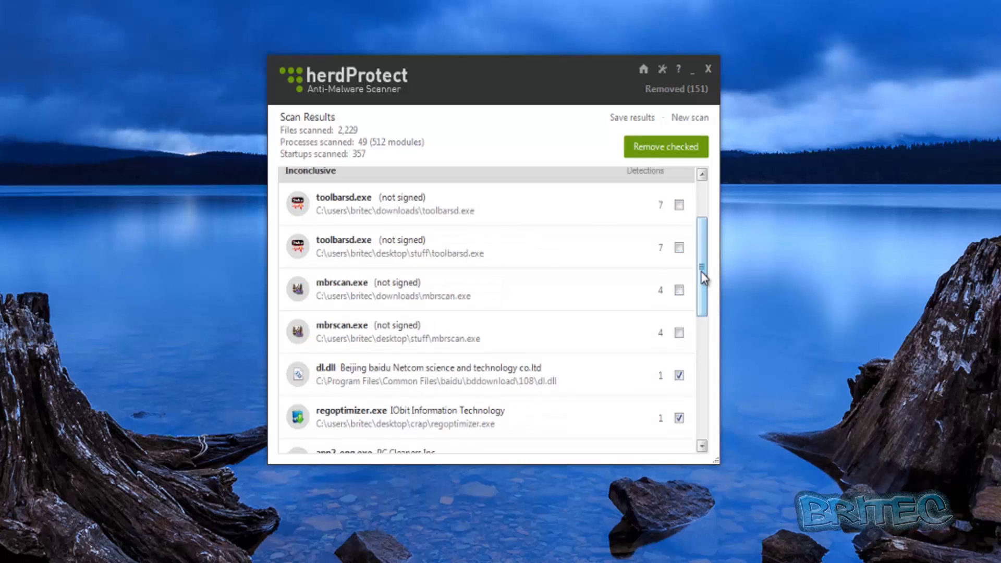
click(379, 336)
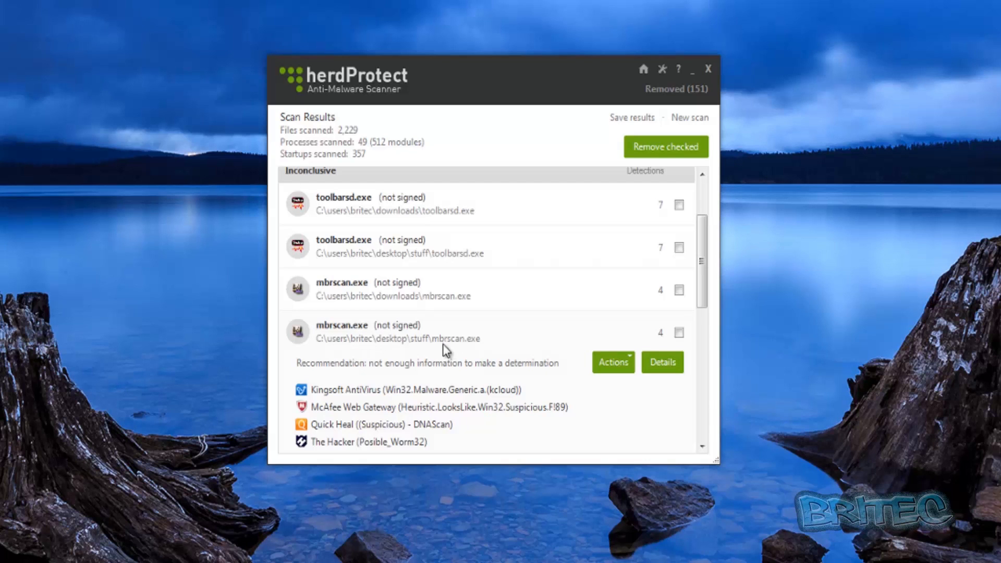
scroll(489, 372, up, 2)
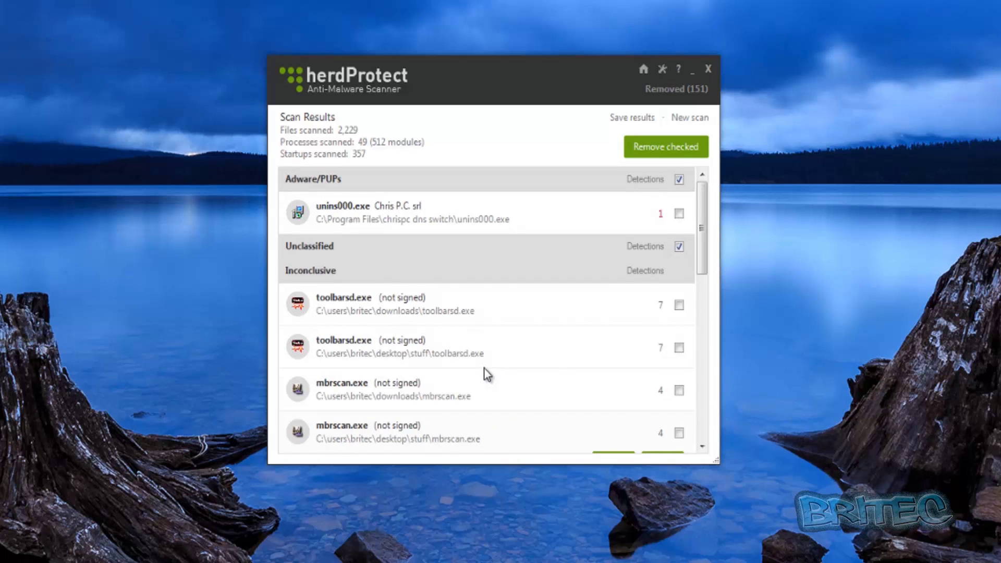
scroll(484, 368, down, 4)
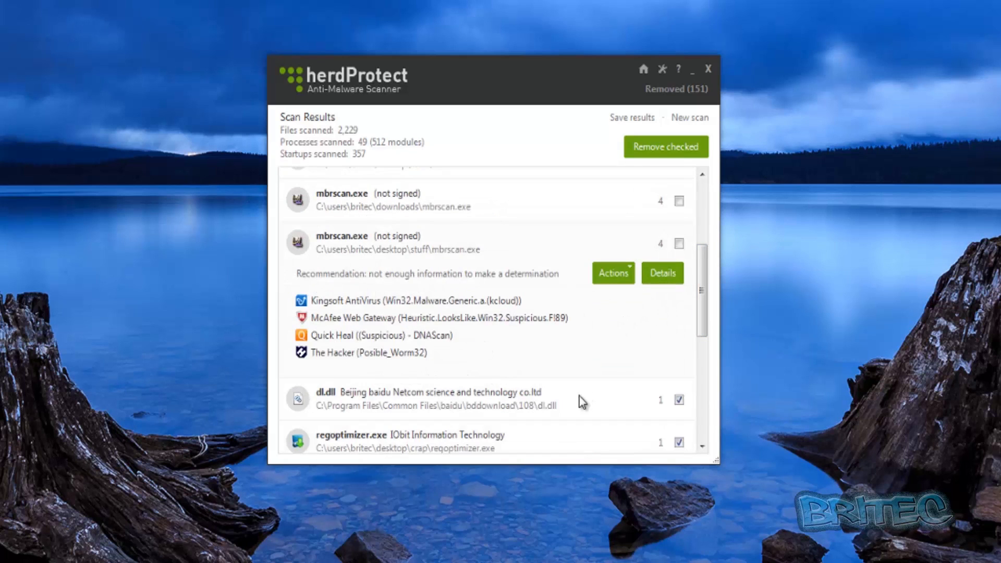
scroll(655, 378, up, 4)
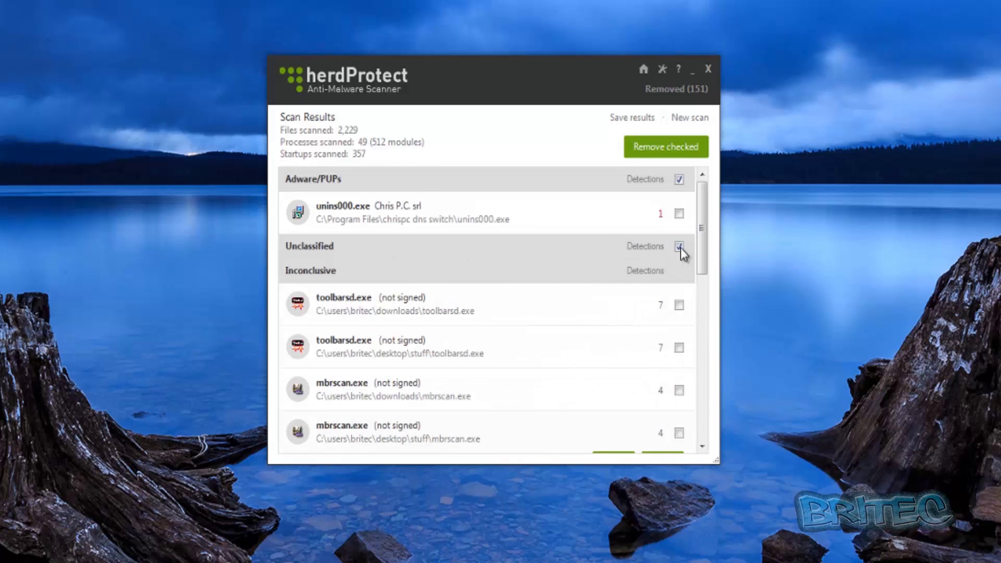
Permanently remove the marked inconclusive files without creating a system restore point
click(666, 148)
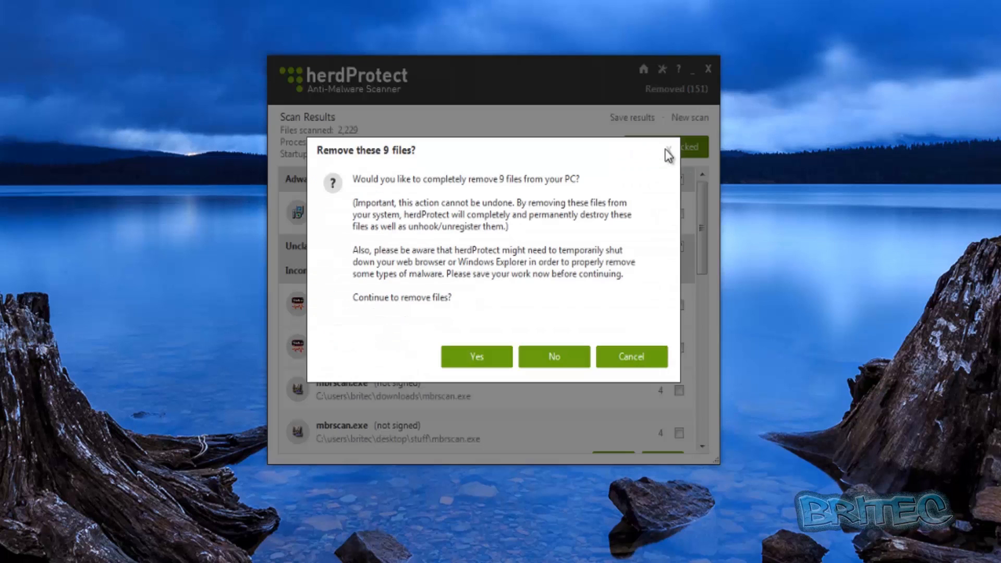
click(466, 358)
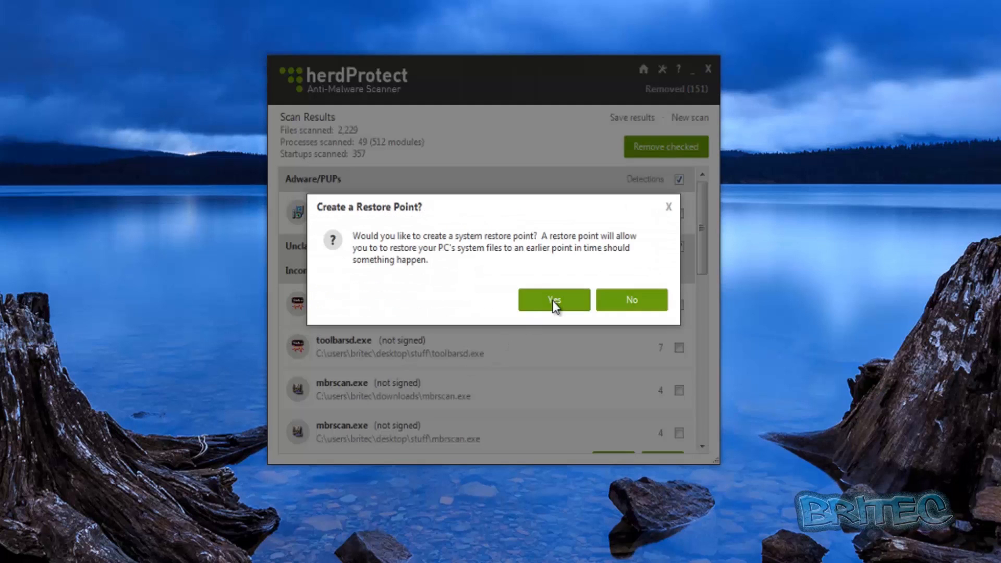
click(632, 302)
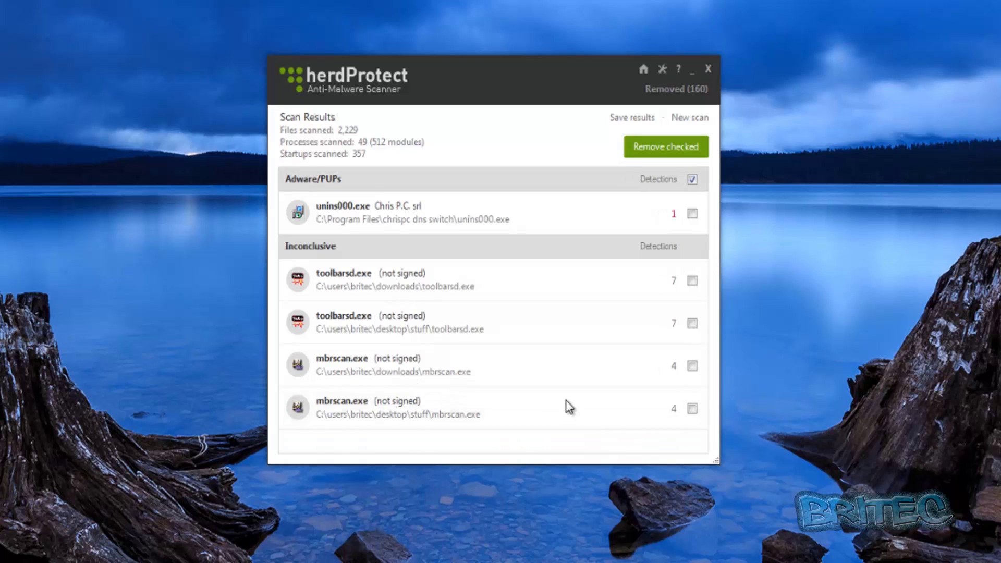
Set mbrscan.exe in the desktop stuff folder to be always ignored, adding it to the trusted list
click(616, 434)
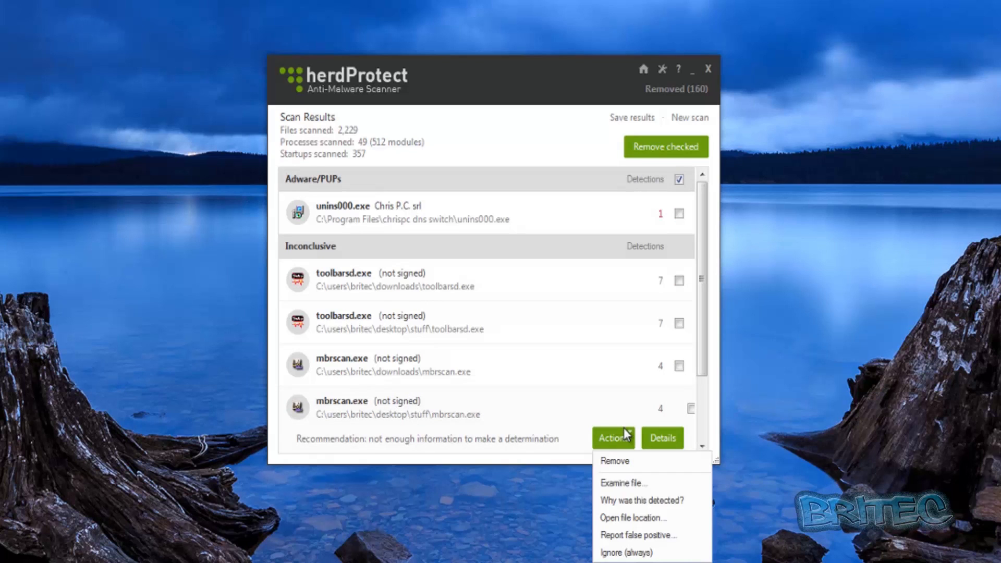
click(619, 548)
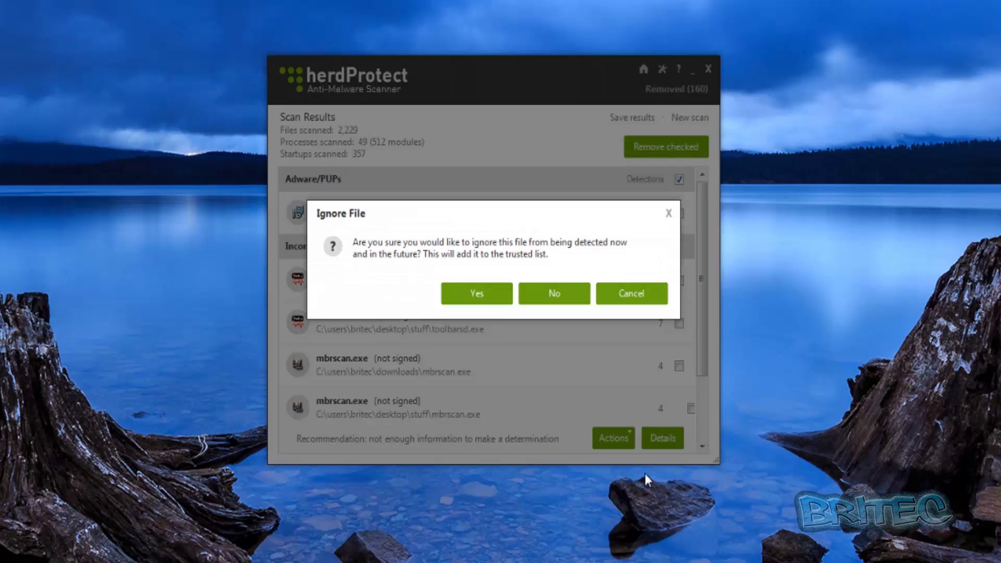
click(478, 295)
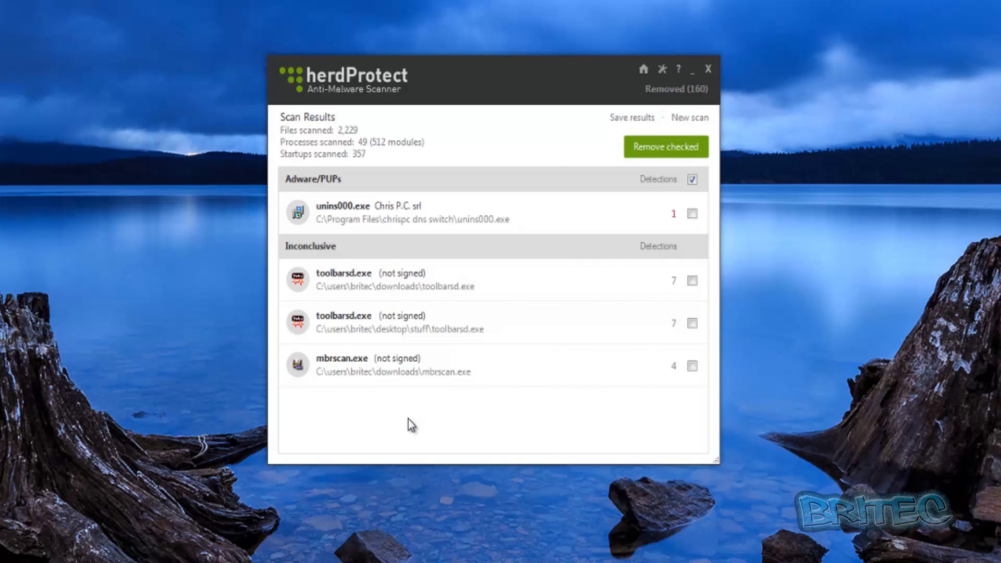
Expand the mbrscan.exe result from the downloads folder and check the actions offered for it
click(430, 367)
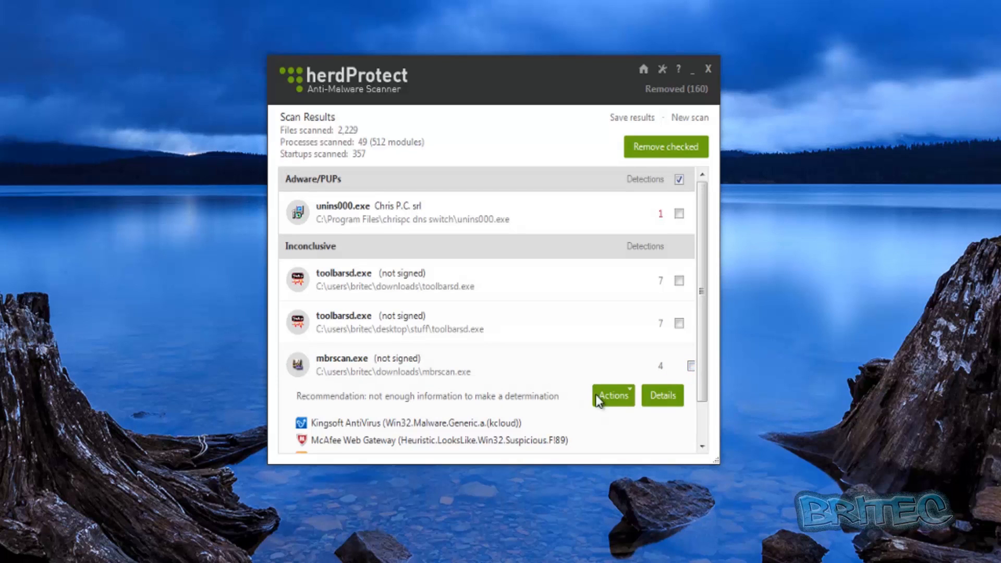
click(624, 397)
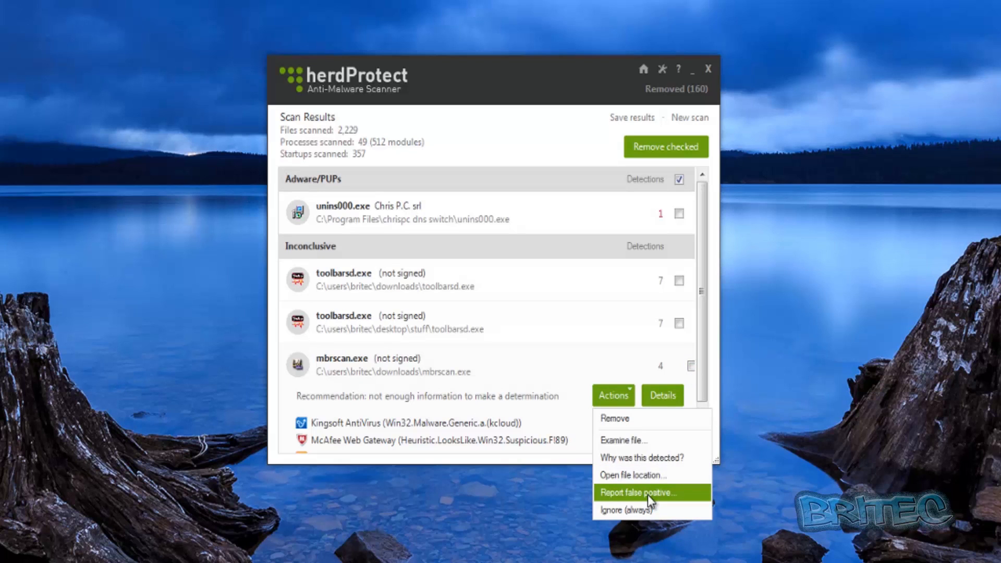
click(447, 370)
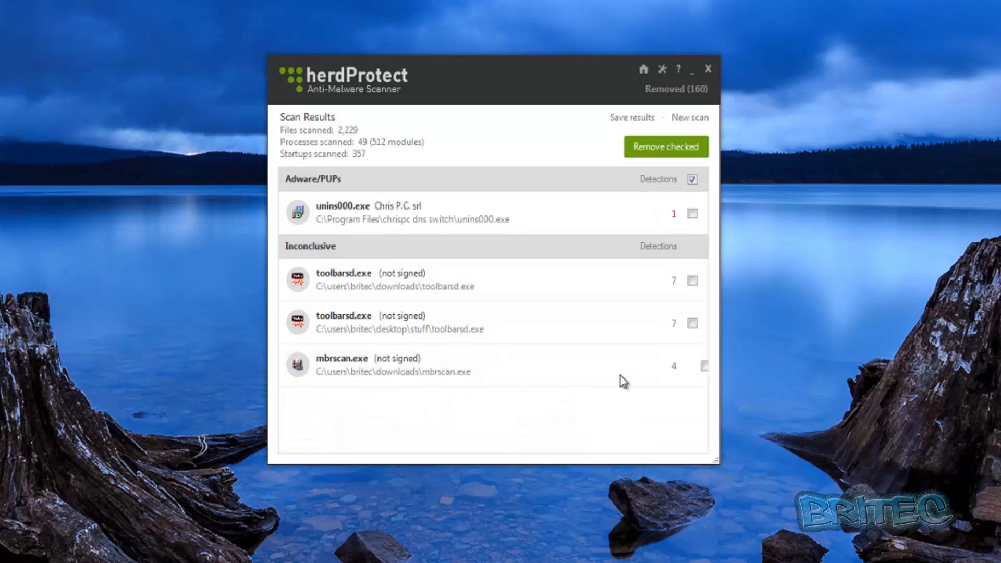
click(499, 364)
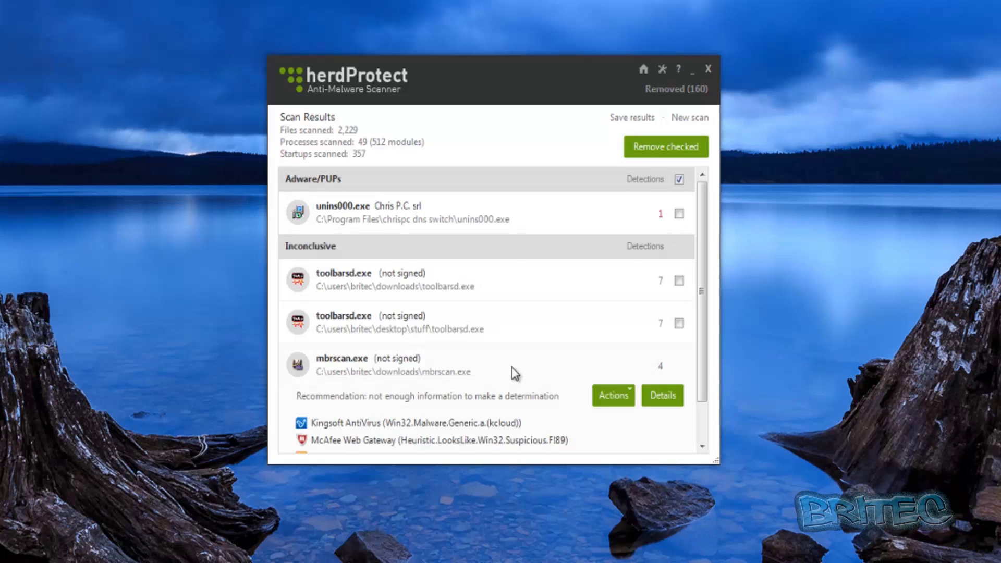
click(610, 395)
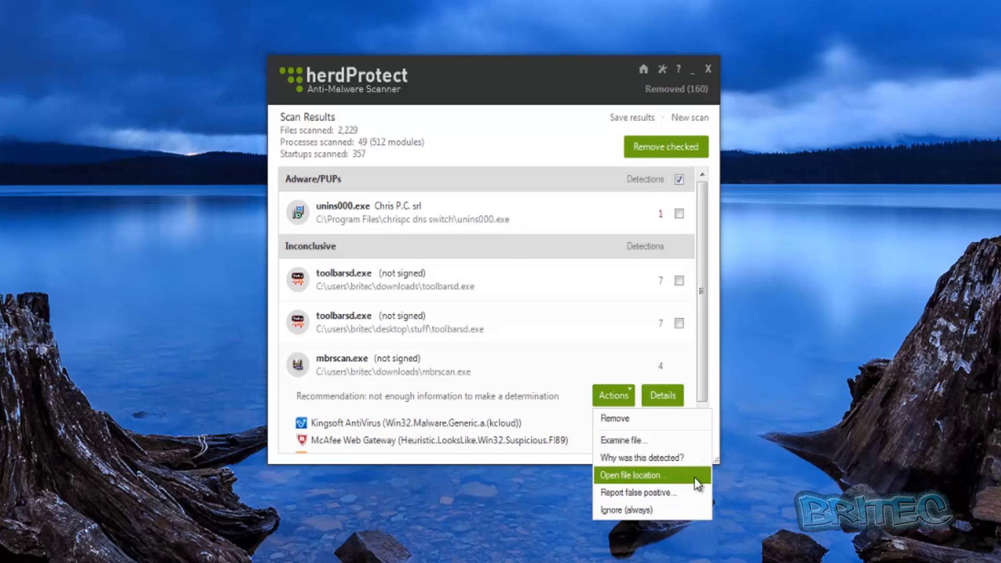
Mark both toolbarsd.exe files and unins000.exe, and permanently remove them from the PC
click(678, 324)
click(679, 281)
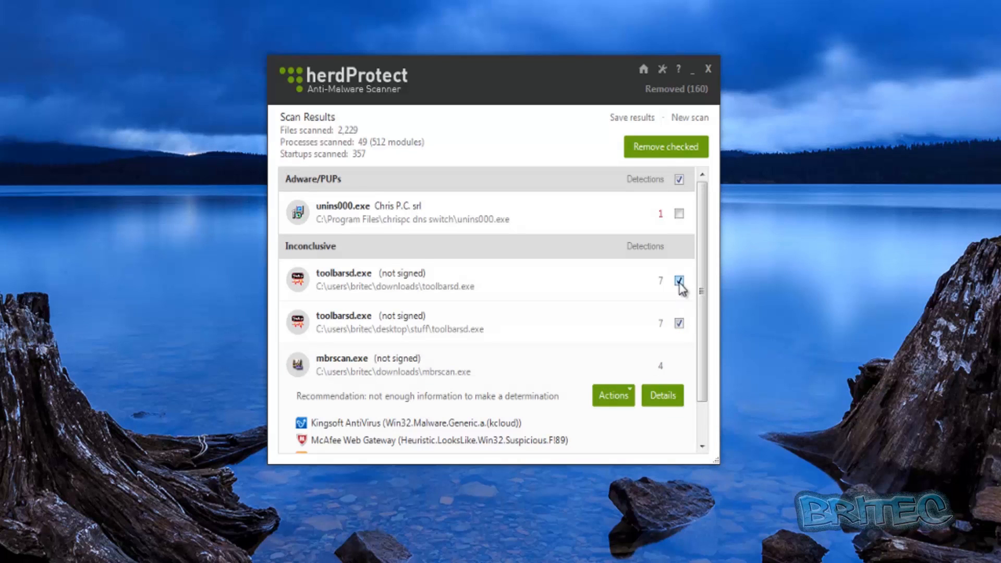
click(680, 214)
click(658, 145)
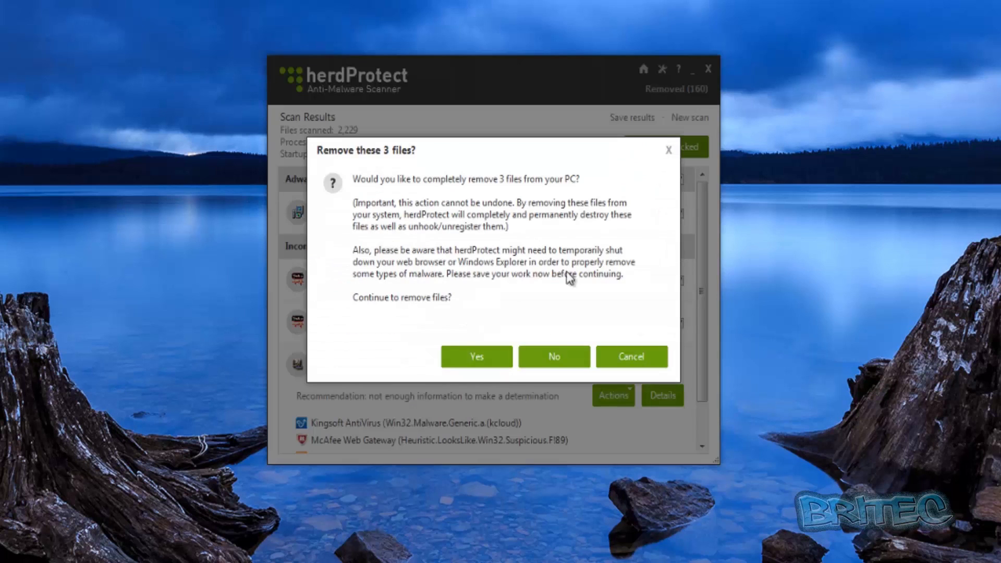
click(495, 359)
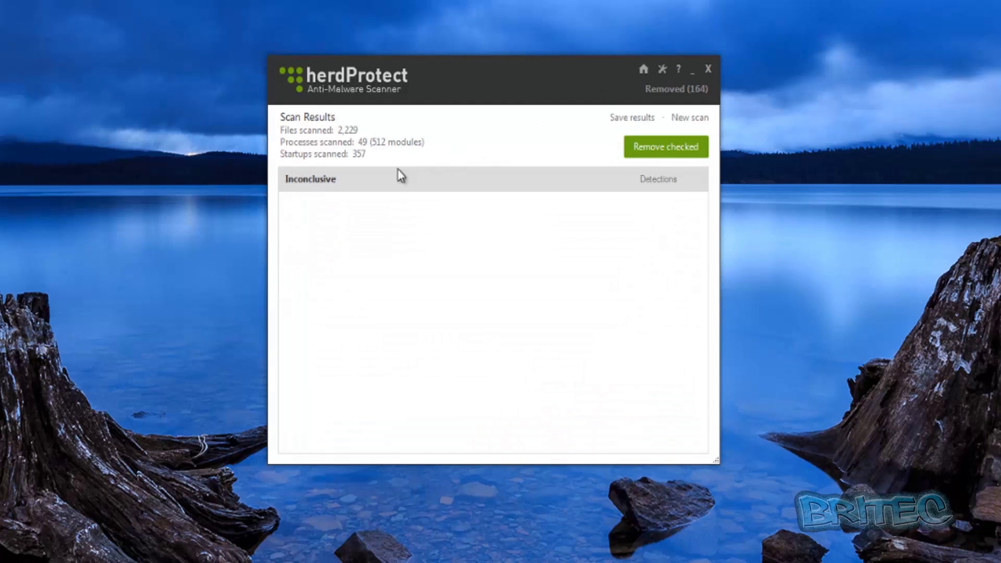
Try to remove any remaining checked files from the scan results, and close the herdProtect scanner
click(668, 142)
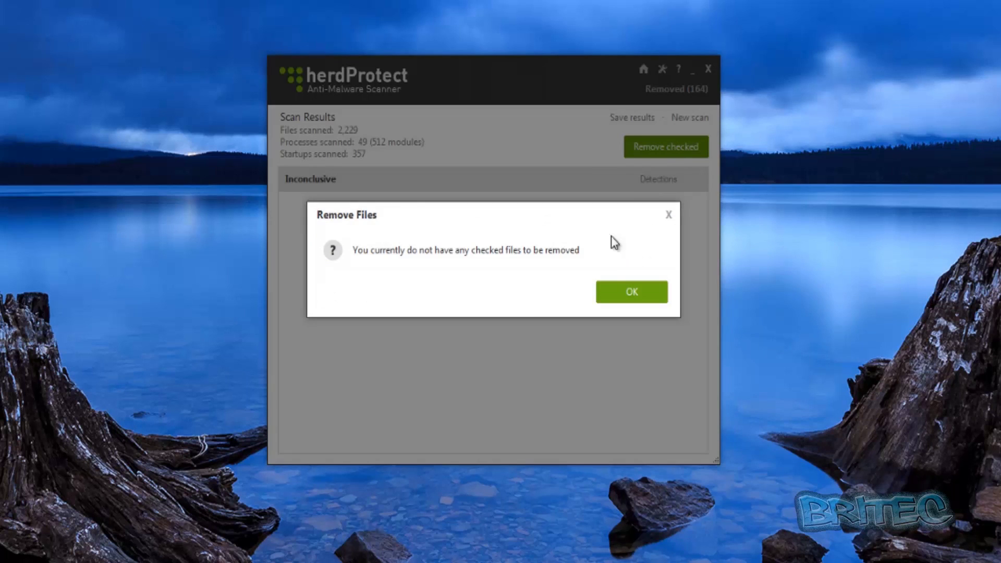
click(633, 292)
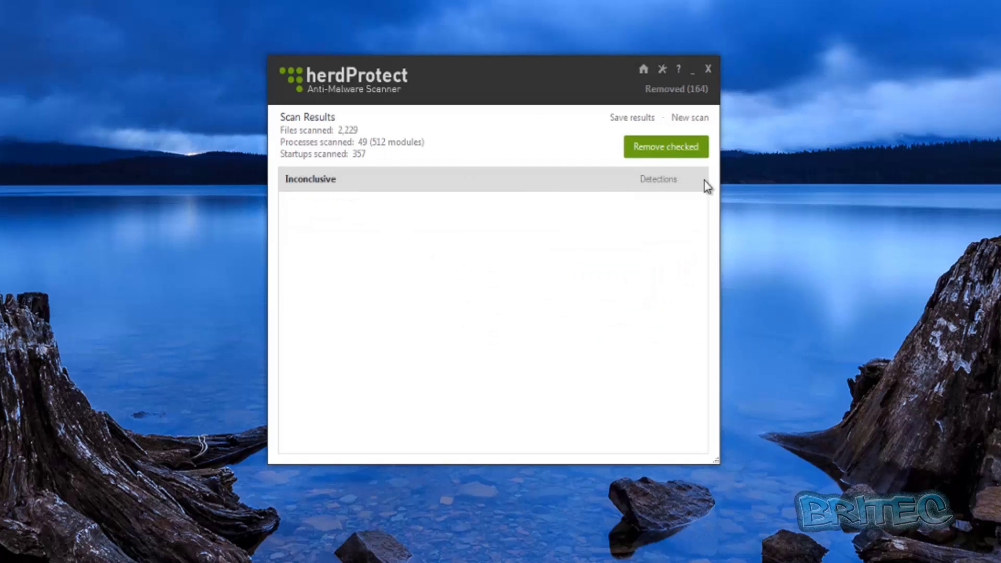
click(709, 68)
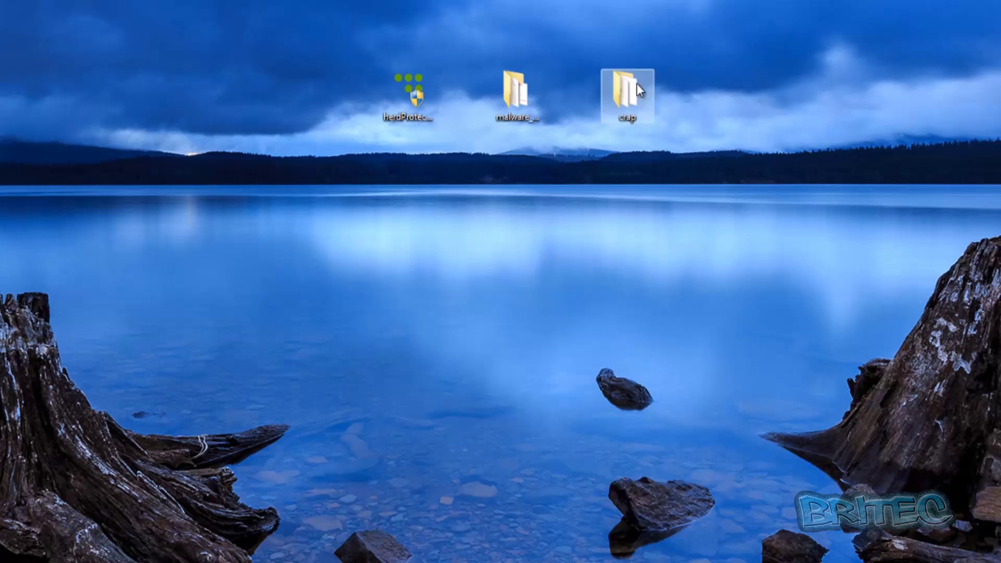
Inspect the files left in the malware_samples folder on the desktop, close it, and open the crap folder
click(521, 111)
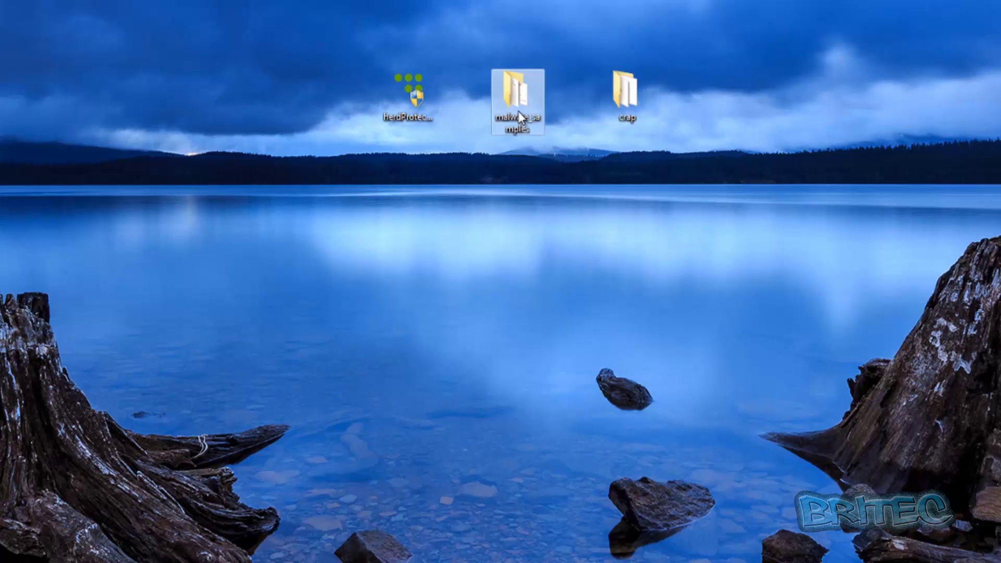
double_click(518, 111)
scroll(555, 263, down, 3)
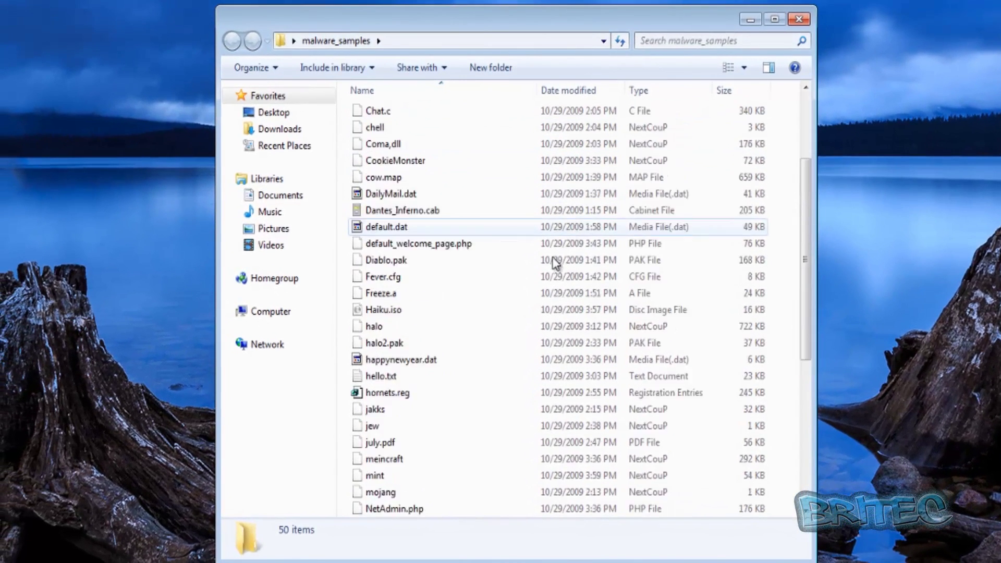
scroll(547, 261, down, 6)
scroll(543, 279, up, 9)
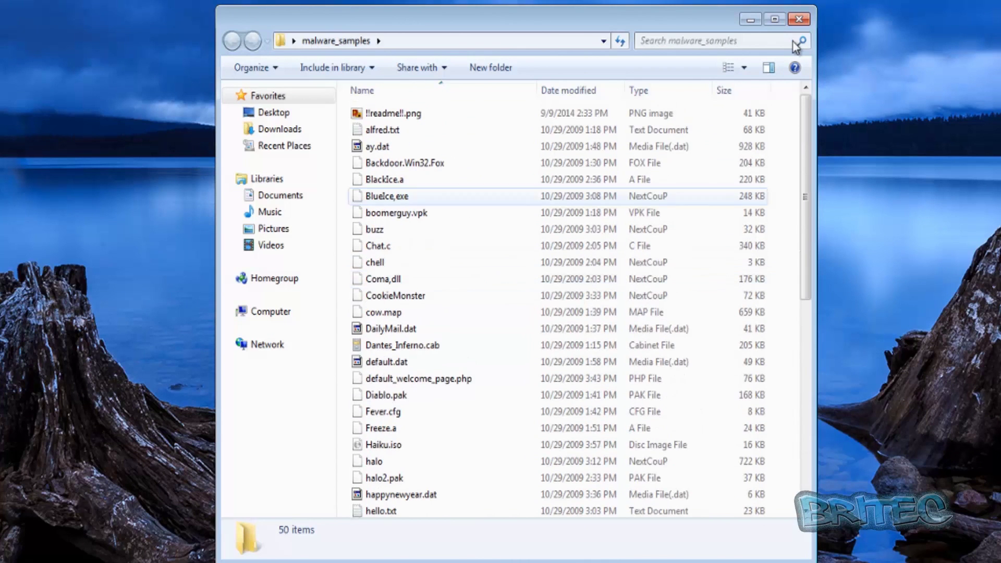
click(798, 19)
double_click(648, 88)
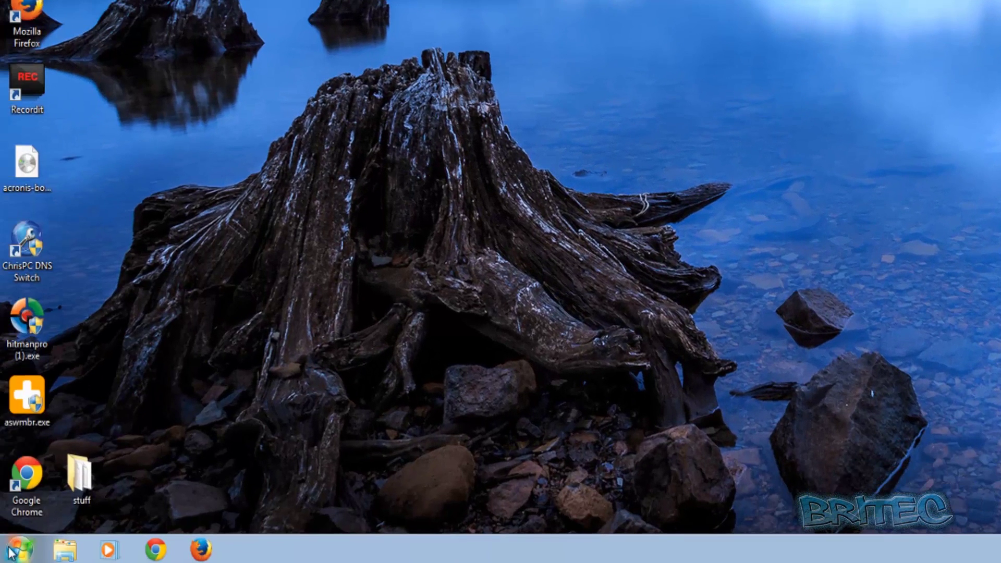
Browse the root of Local Disk (C:) and its ProgramData folder for leftover malware files
click(7, 556)
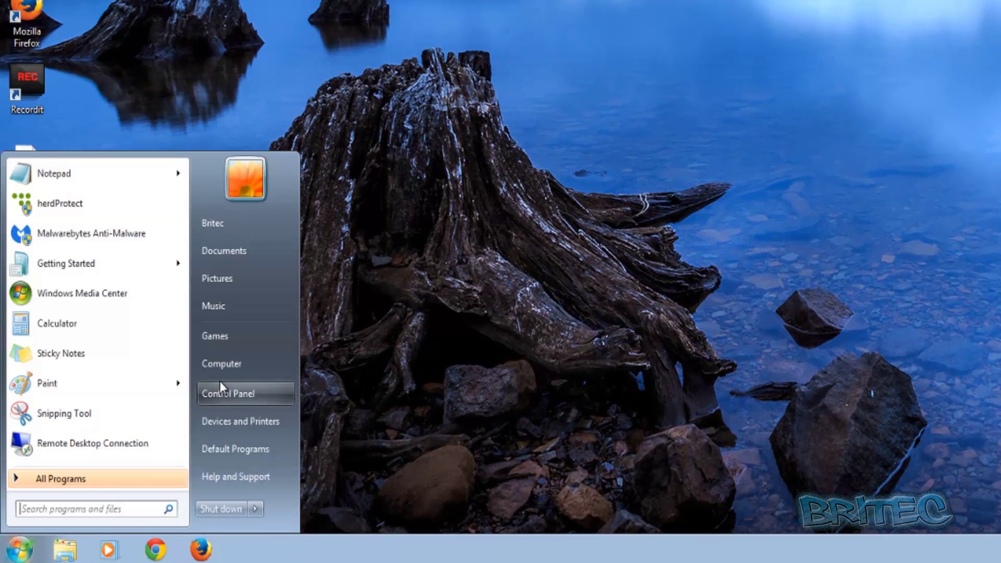
click(232, 363)
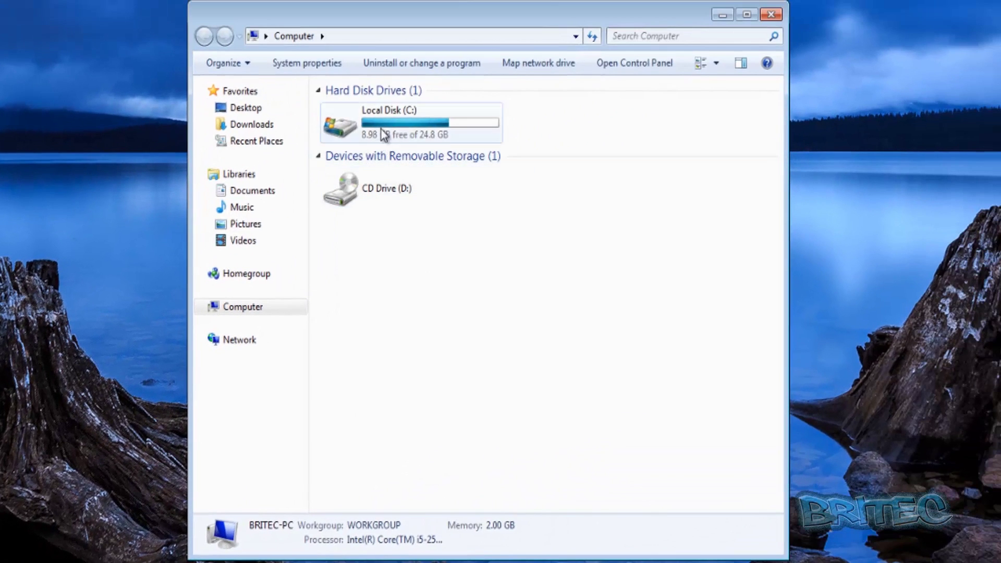
double_click(378, 131)
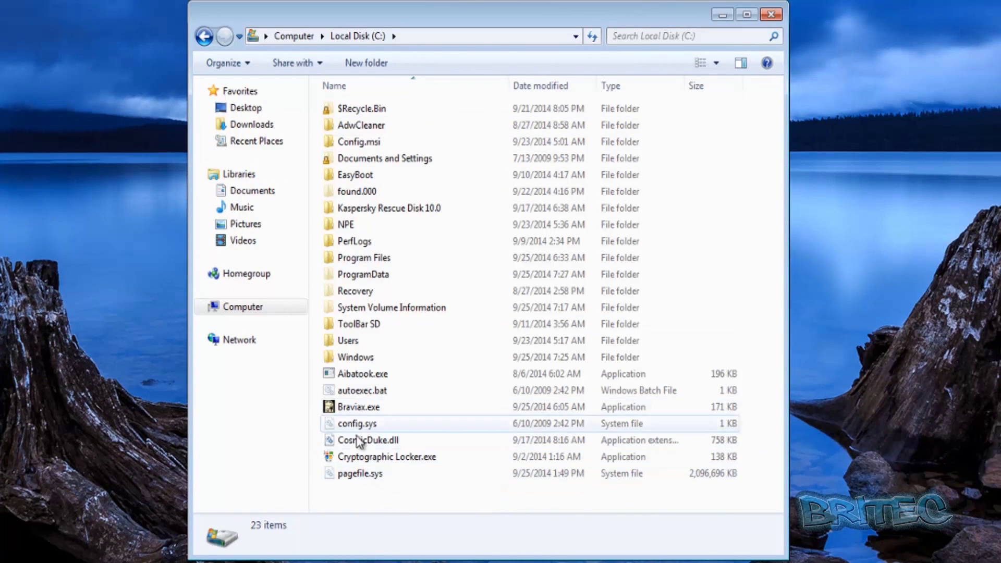
mouse_move(353, 373)
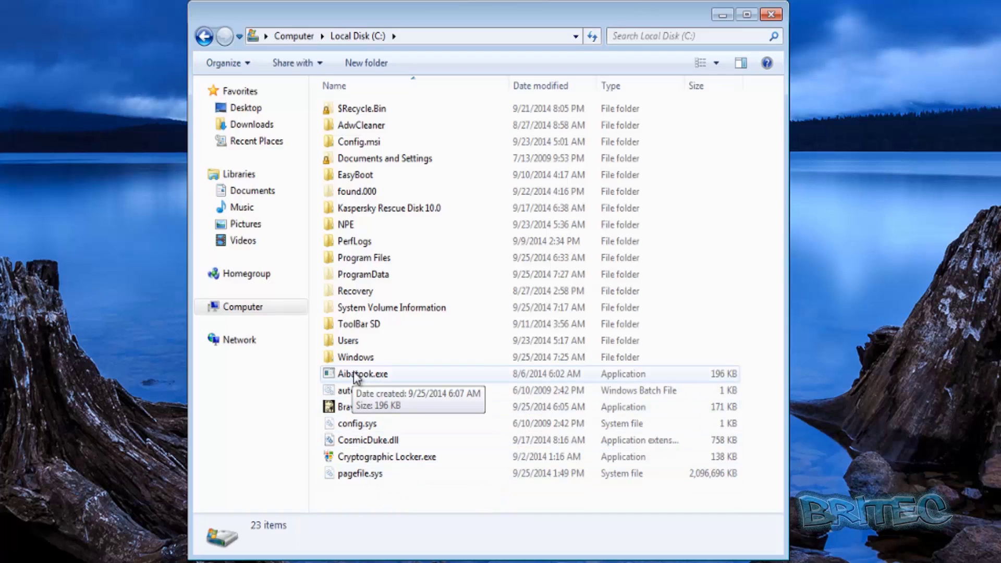
click(367, 277)
double_click(366, 276)
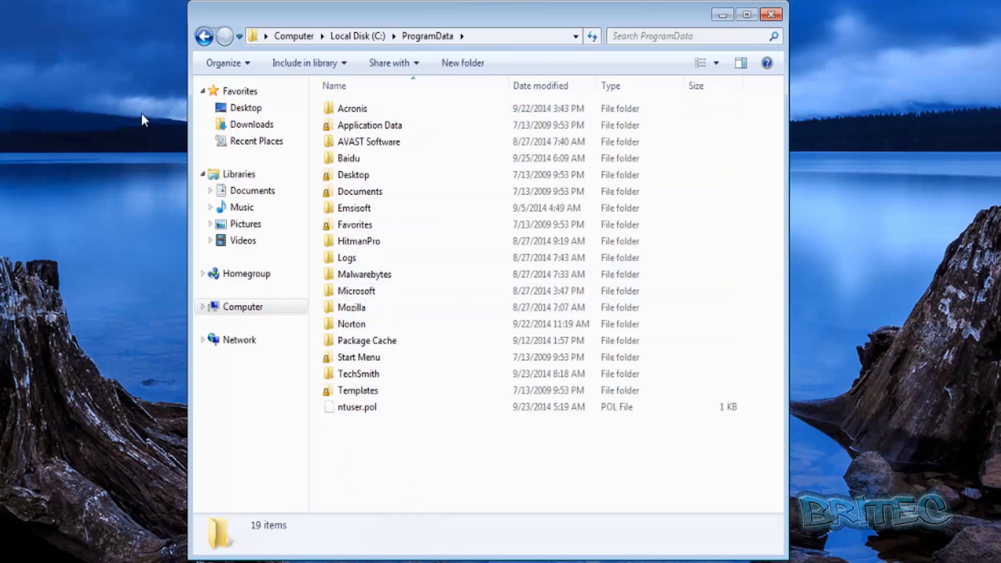
click(202, 37)
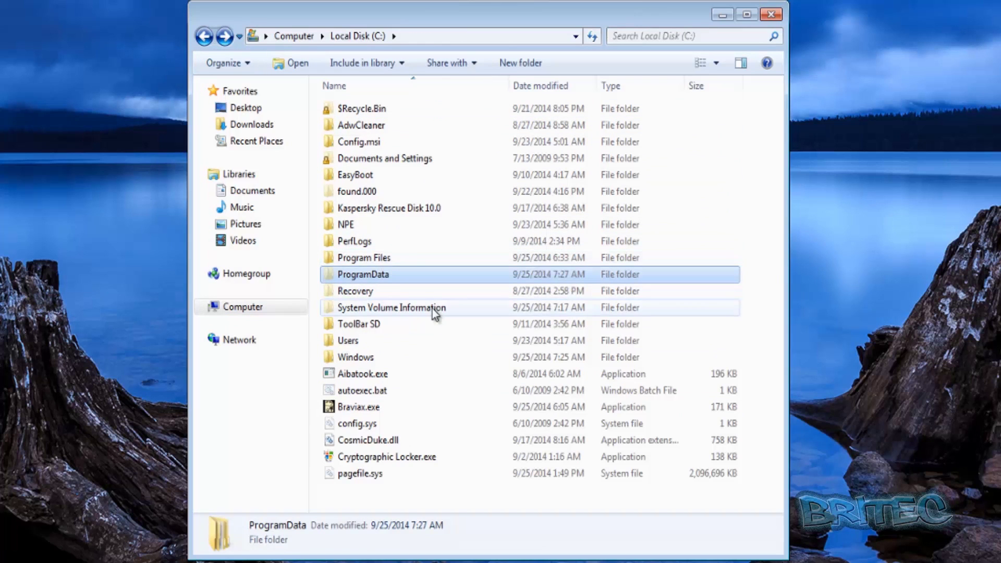
Browse the Britec profile under C:\Users and its AppData\Roaming folder for leftover adware folders
double_click(425, 342)
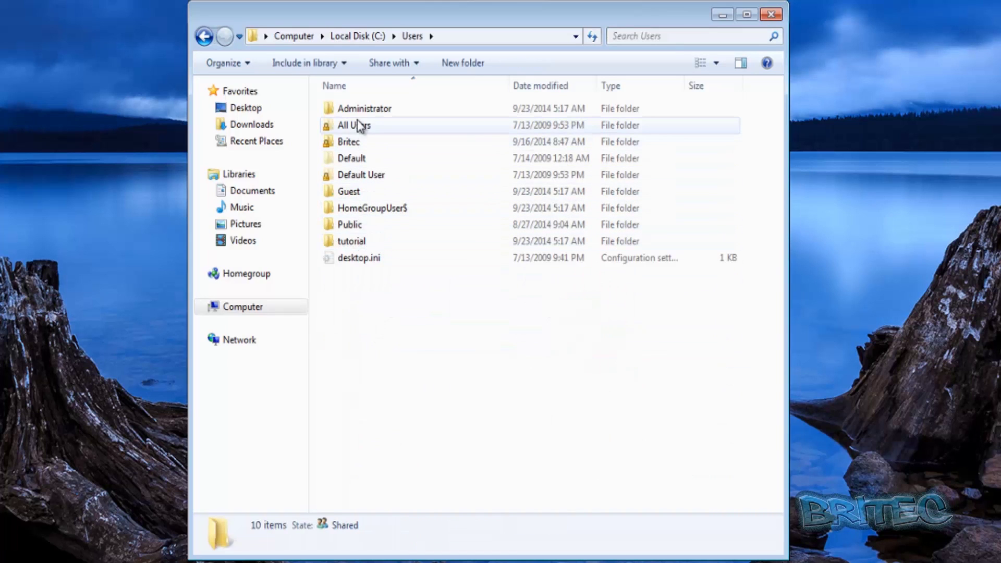
double_click(357, 145)
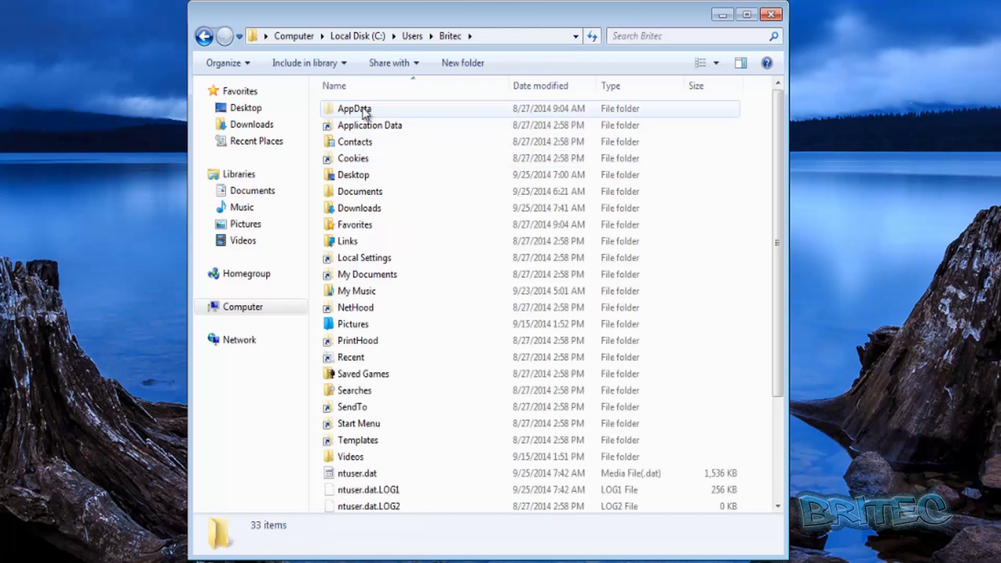
scroll(466, 349, down, 3)
scroll(468, 352, up, 3)
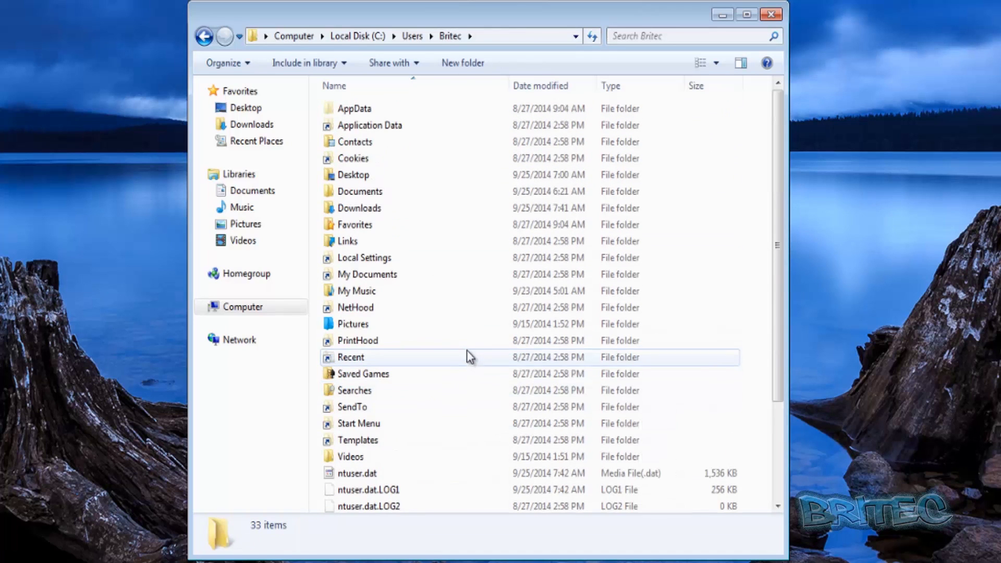
double_click(354, 109)
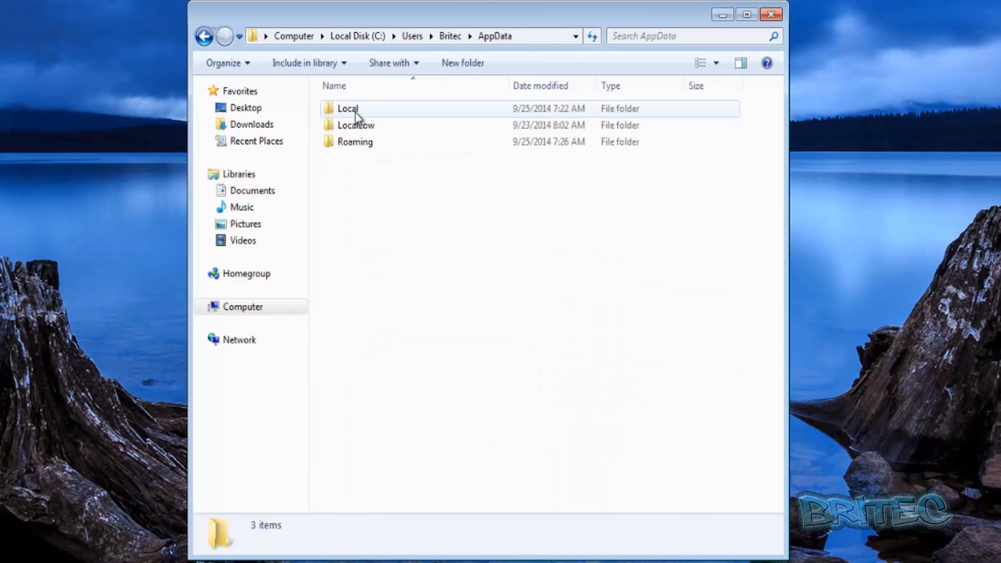
double_click(353, 144)
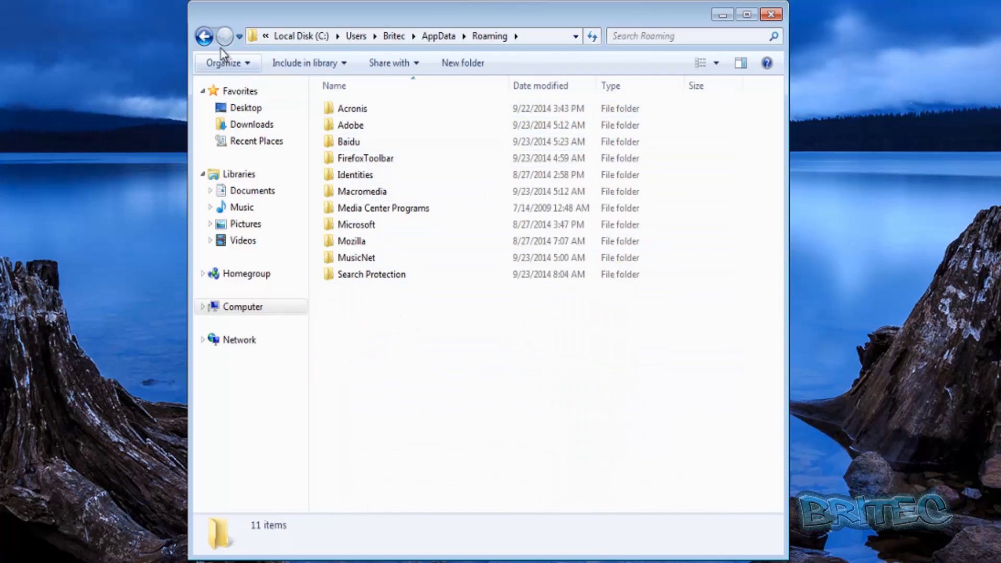
click(203, 37)
Examine AppData\Local, checking the contents of Temp and of the Temp folder with a stray character in its name
double_click(352, 111)
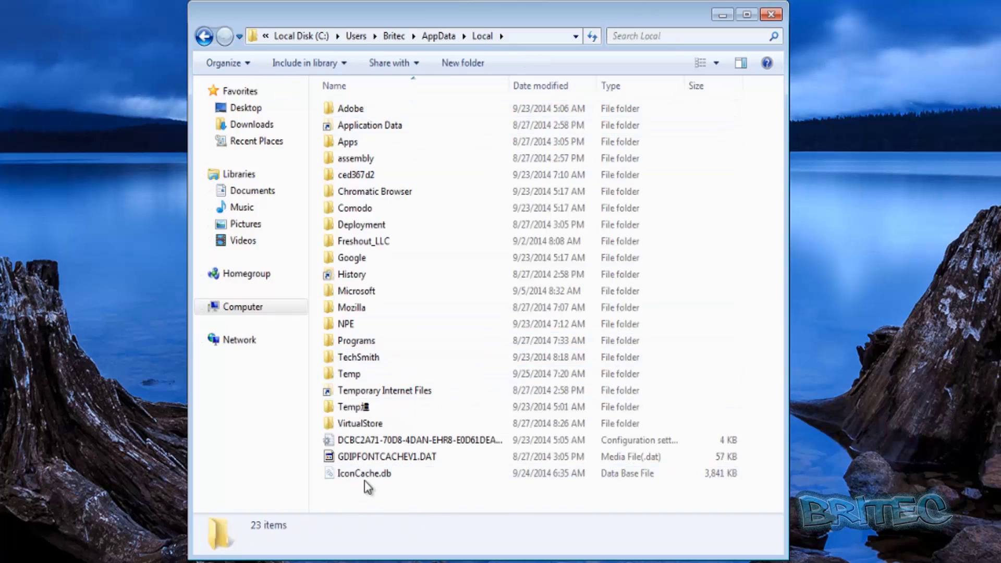
click(340, 409)
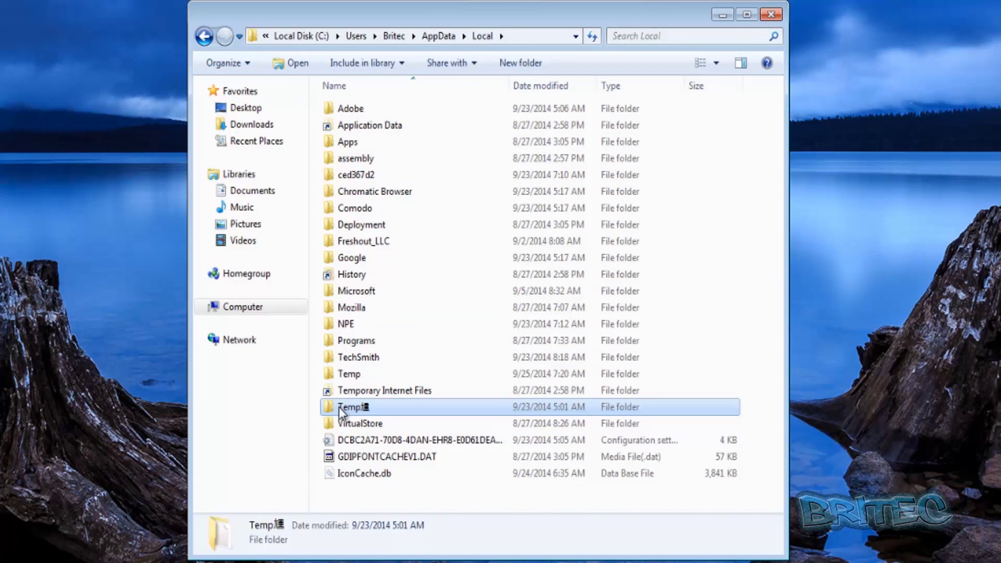
mouse_move(346, 412)
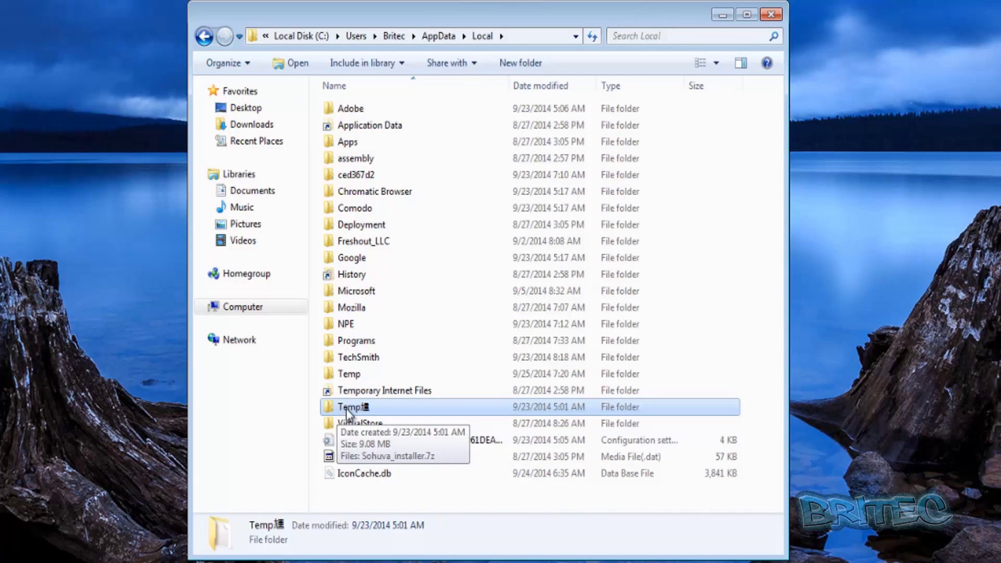
double_click(346, 374)
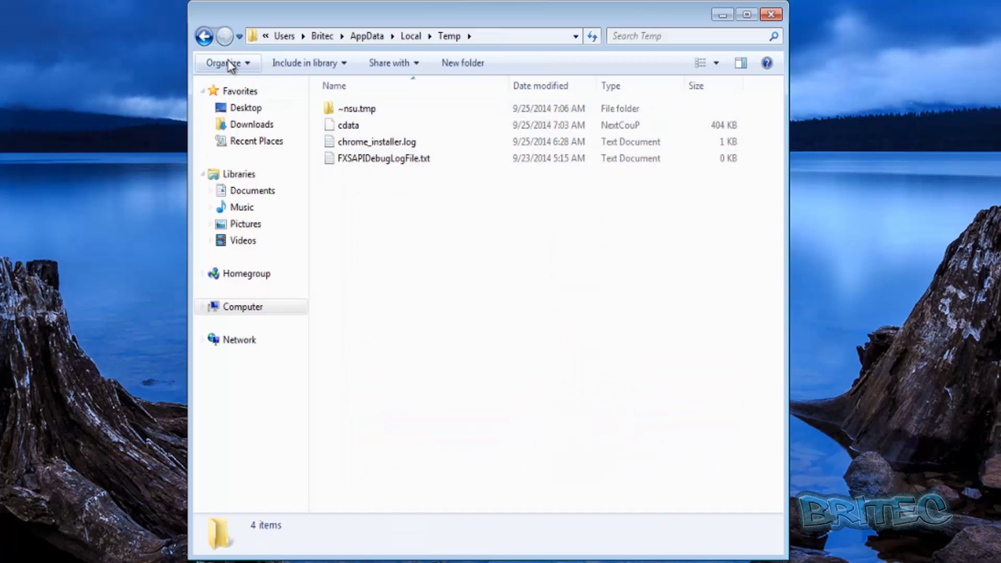
click(204, 36)
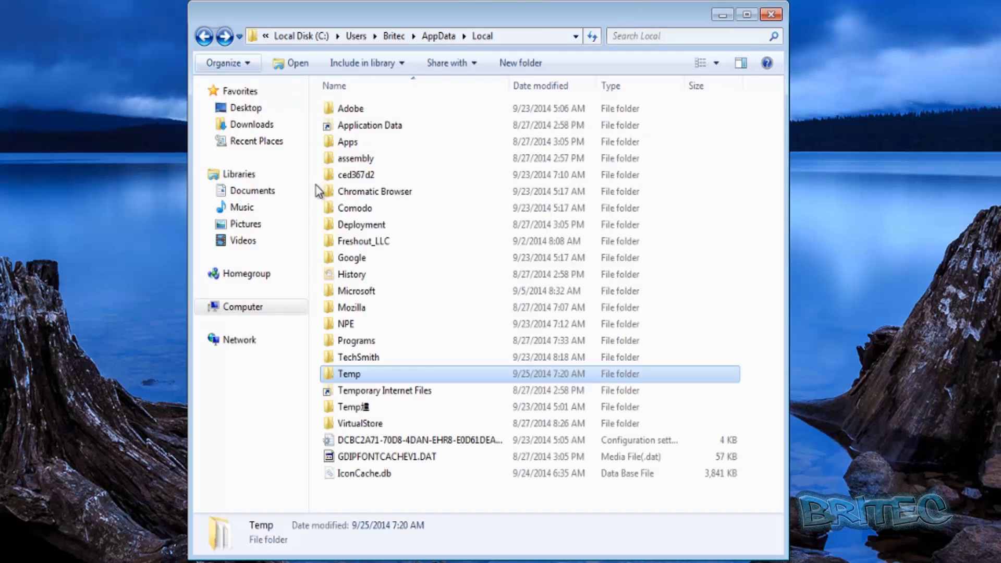
double_click(354, 406)
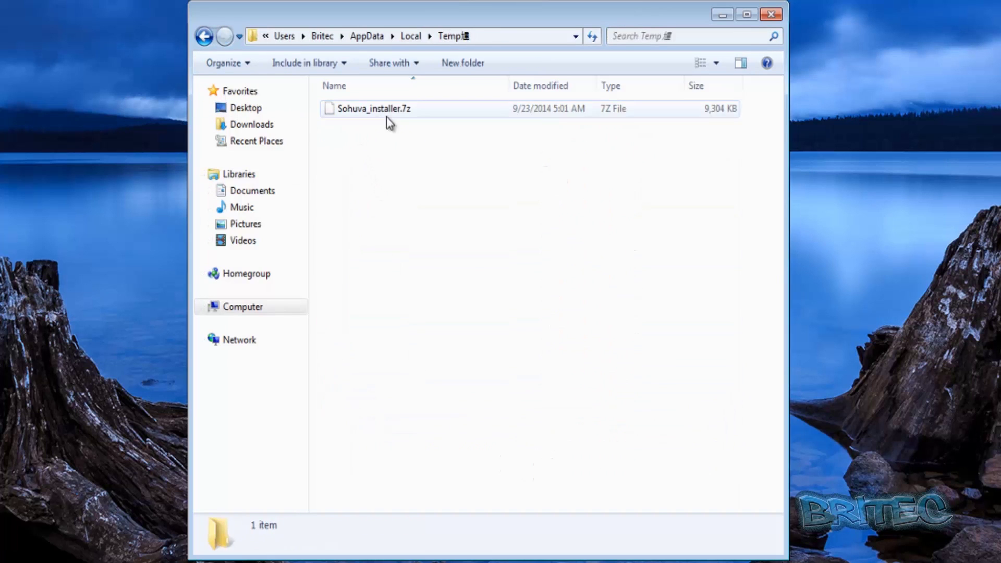
click(211, 39)
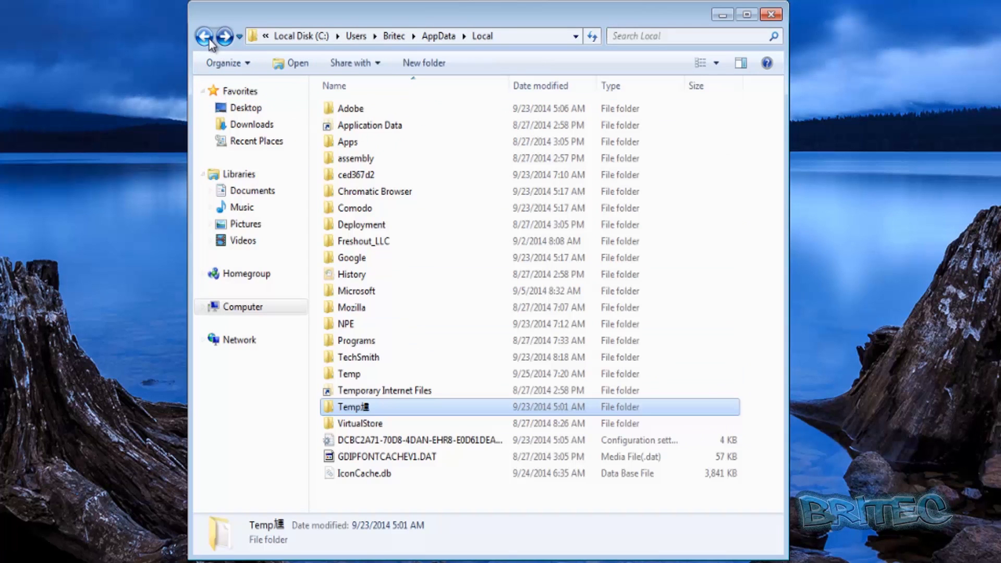
Delete the Temp folder with the stray character in its name from AppData\Local, and close the Explorer window
right_click(354, 411)
click(407, 562)
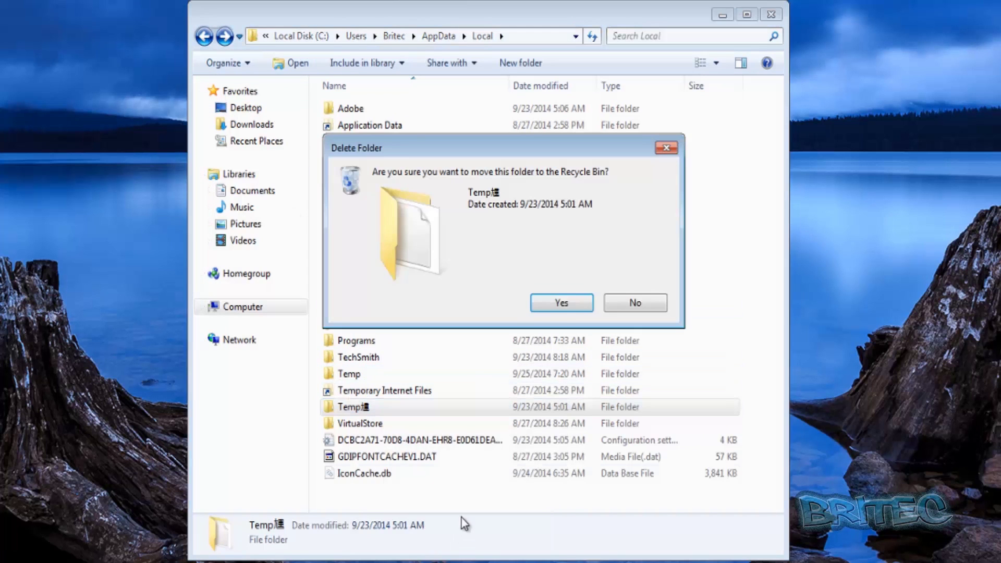
click(560, 304)
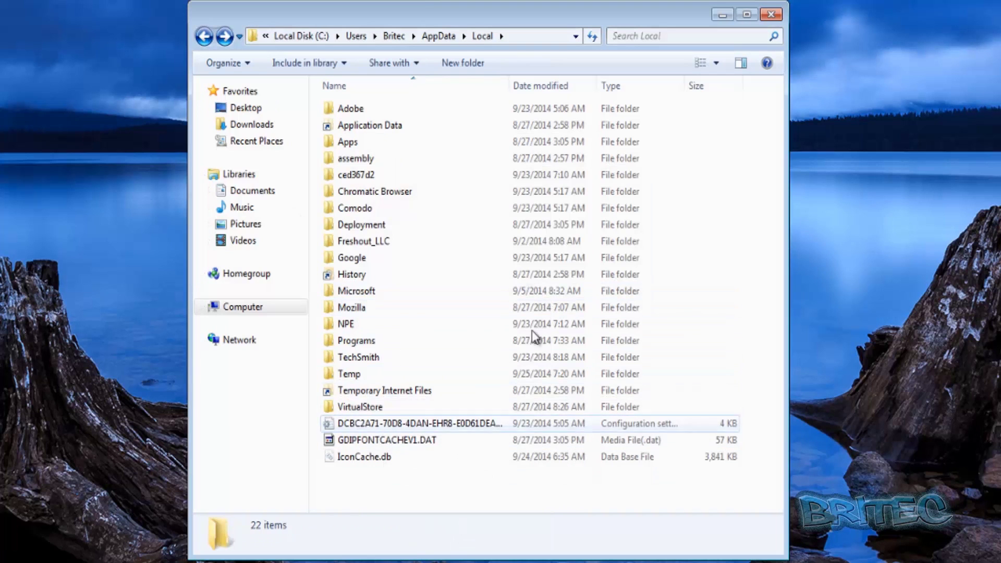
click(204, 37)
click(769, 15)
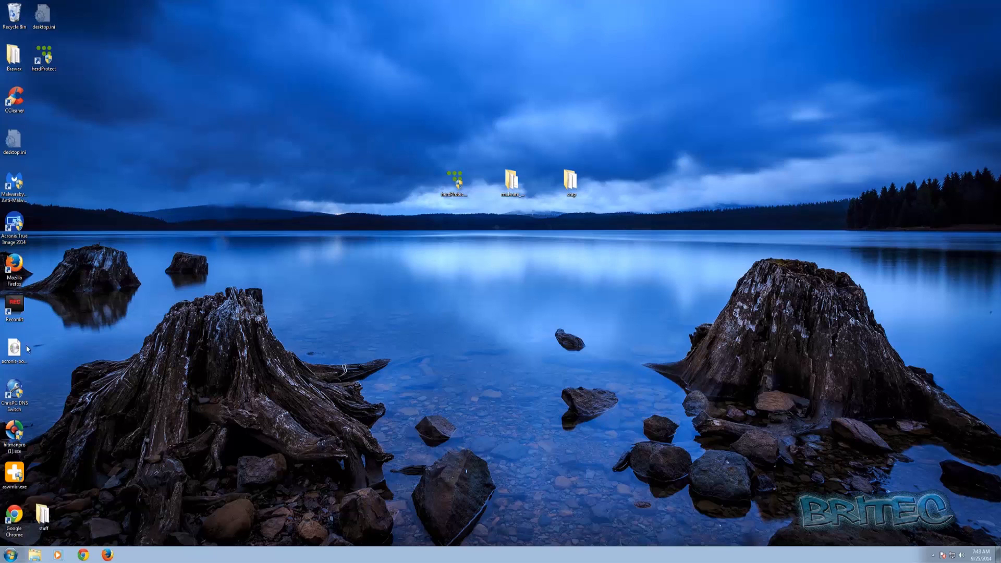
Move the hitmanpro (1).exe icon near the herdProtect installer on the desktop, and recheck the files in the malware_samples folder
drag(14, 431, 336, 184)
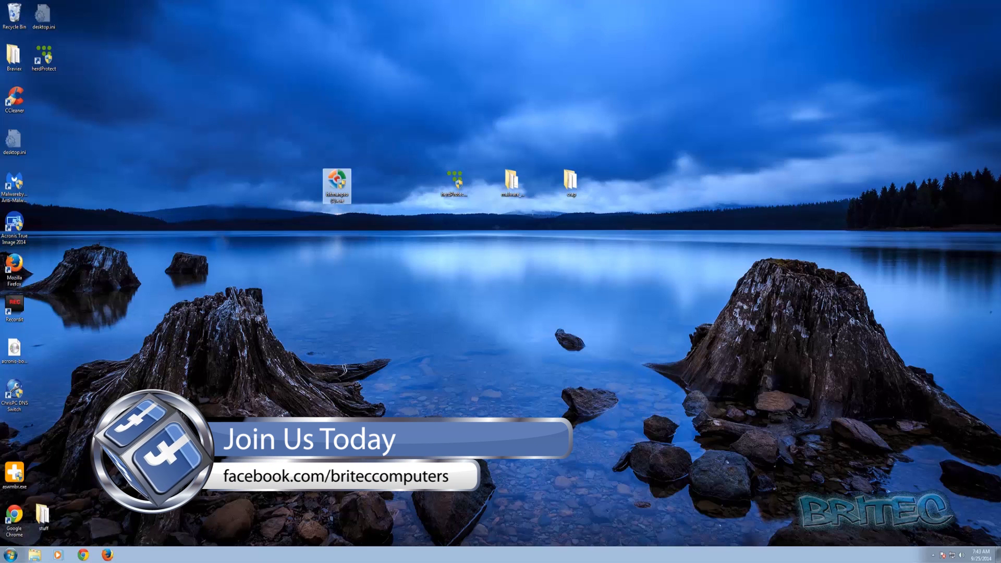
double_click(511, 180)
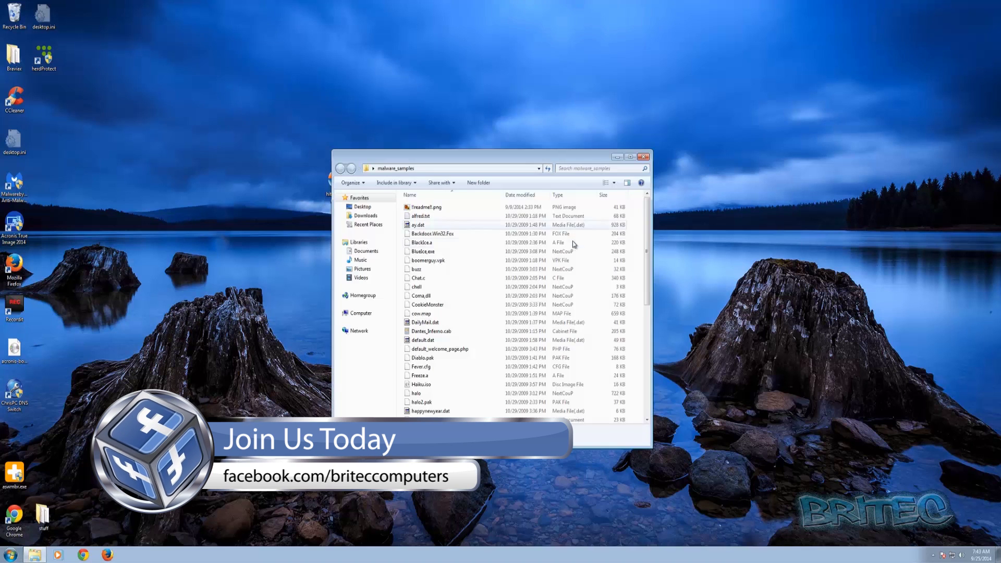
scroll(582, 242, down, 8)
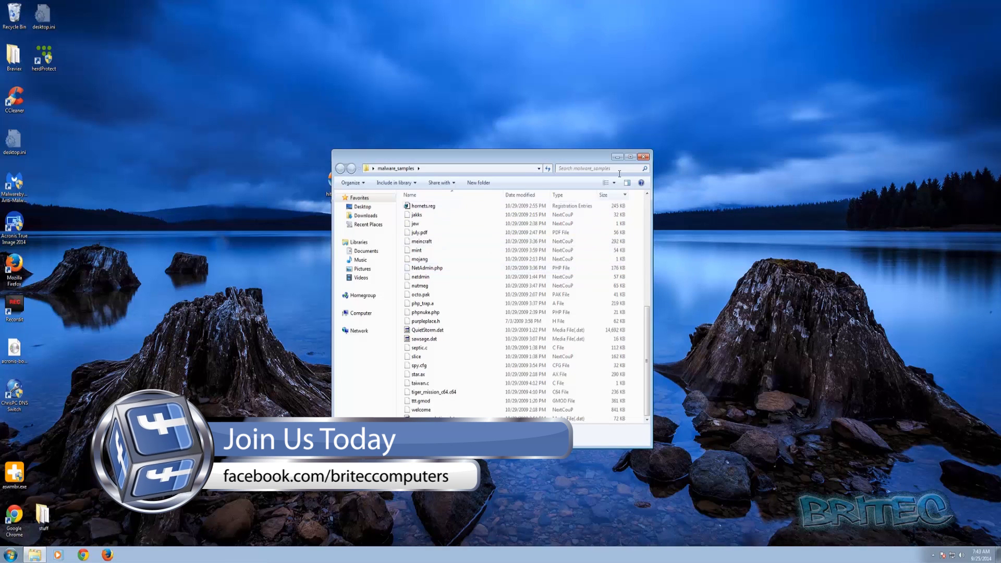
click(643, 157)
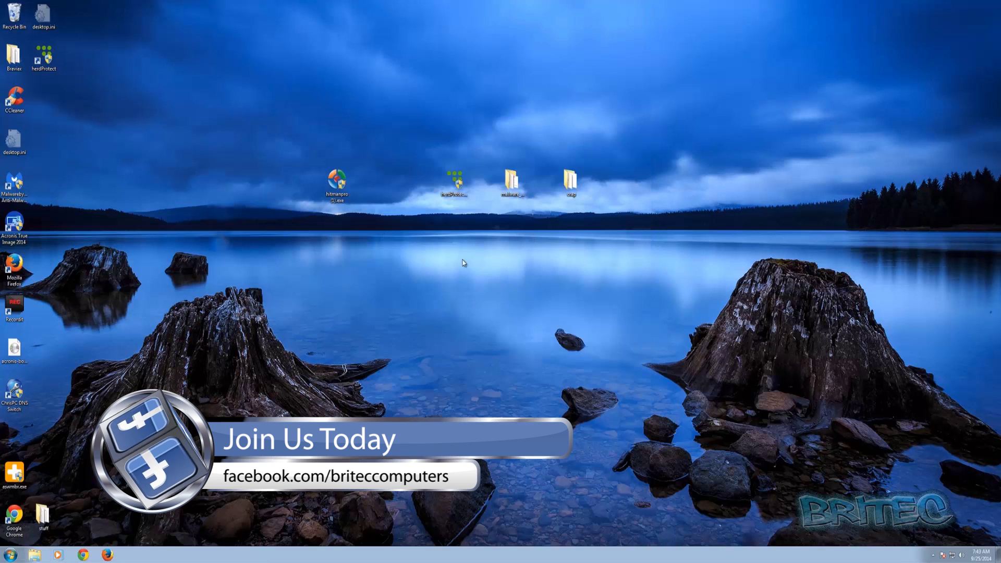